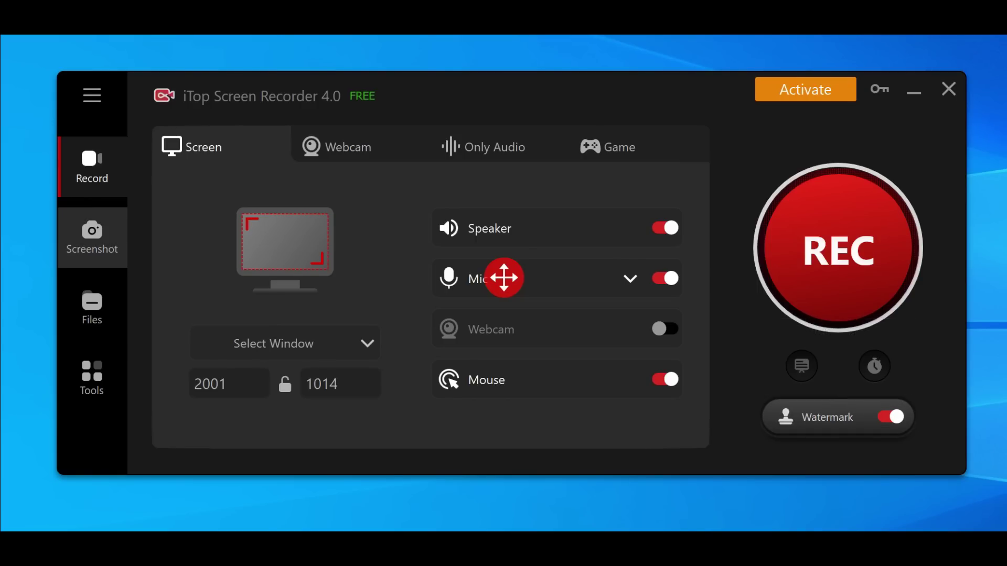
- Glance at the screenshot modes, and review the General, Record, Webcam, Mouse, Hotkeys, Format and Storage settings without saving
{"action": "left_click", "coordinate": [92, 238]}
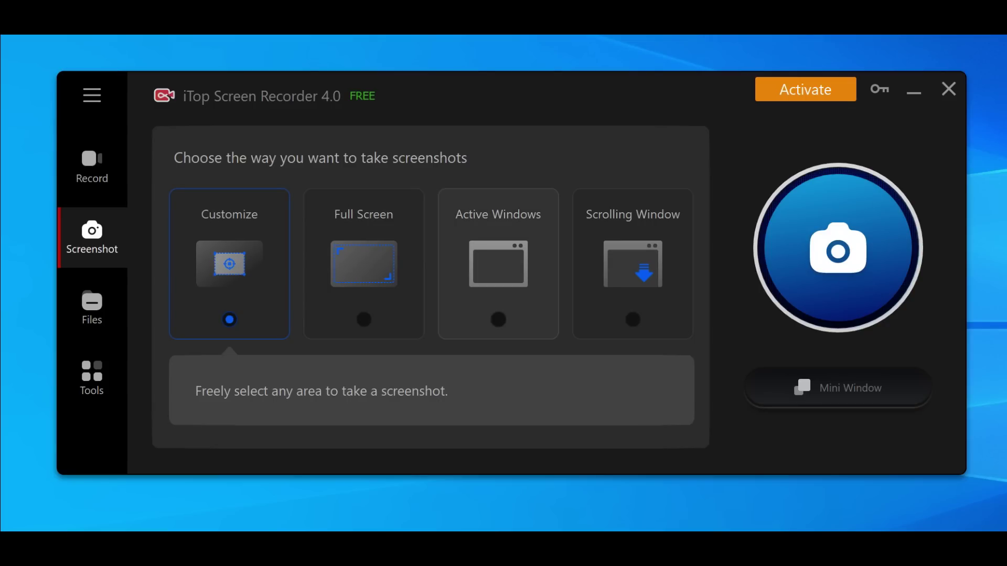
{"action": "left_click", "coordinate": [92, 167]}
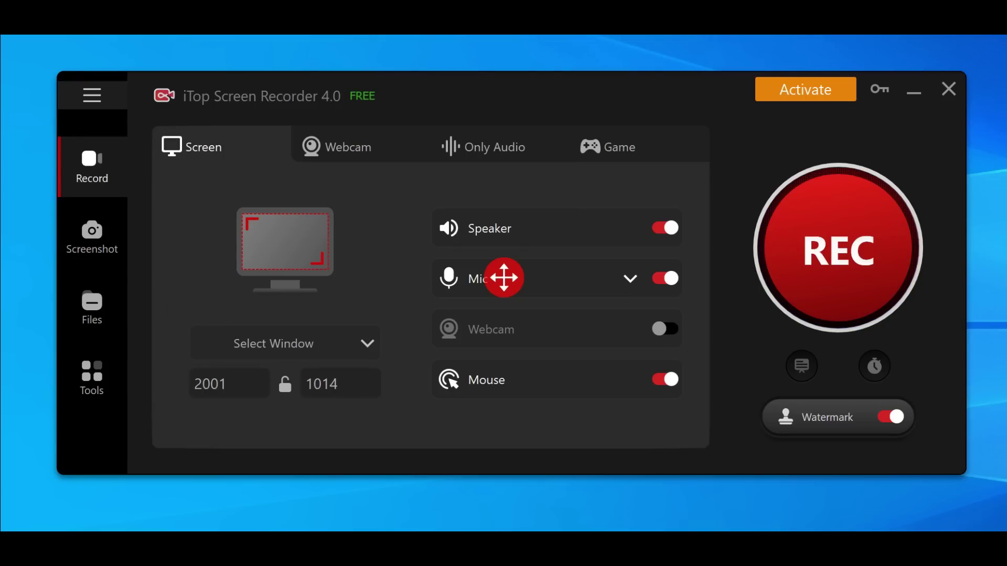
{"action": "left_click", "coordinate": [135, 153]}
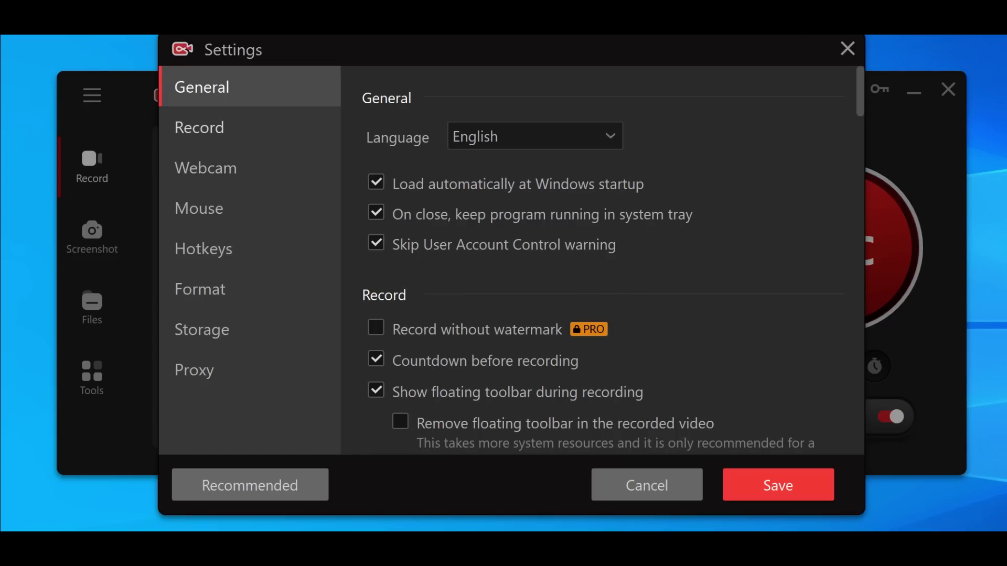
{"action": "left_click", "coordinate": [200, 127]}
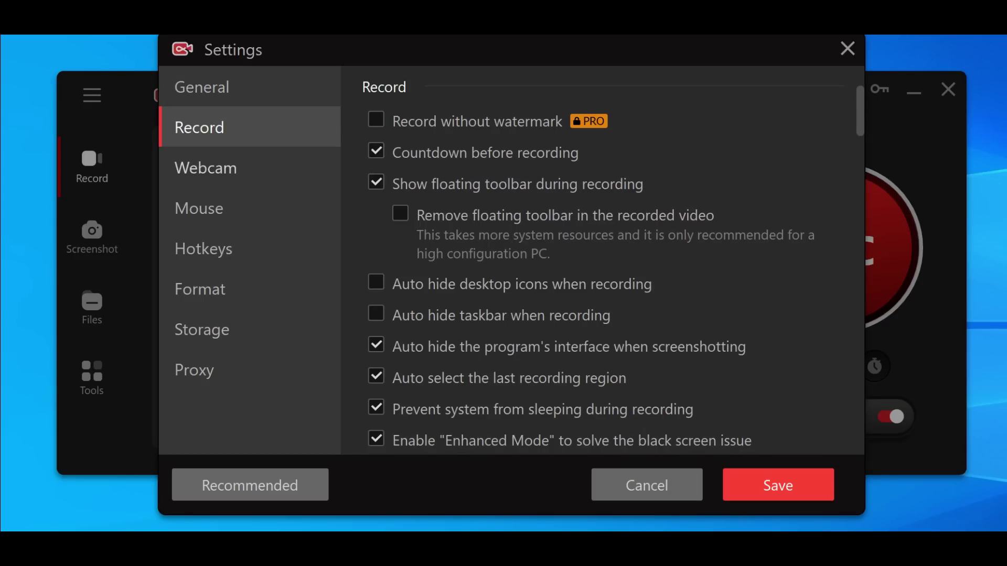
{"action": "left_click", "coordinate": [205, 167]}
{"action": "left_click", "coordinate": [199, 208]}
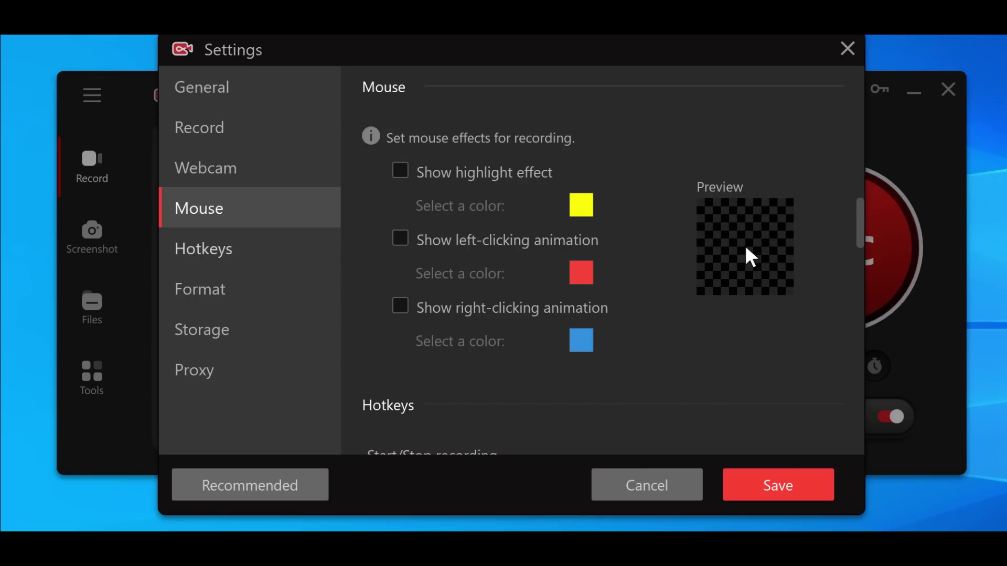
{"action": "left_click", "coordinate": [204, 249]}
{"action": "left_click", "coordinate": [200, 289]}
{"action": "left_click", "coordinate": [202, 330]}
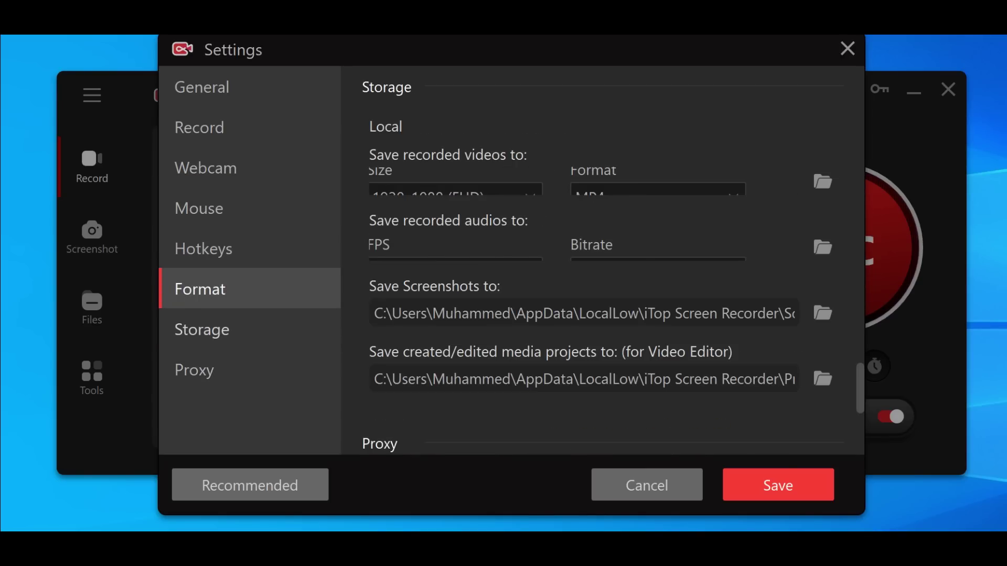
{"action": "left_click", "coordinate": [647, 486]}
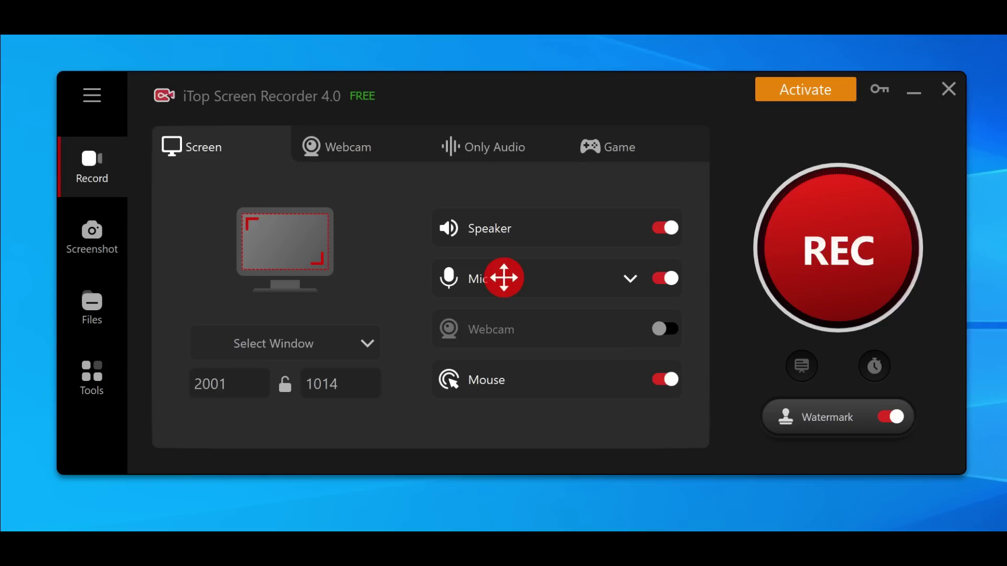
- Review the Webcam, Only Audio and Game recording modes, including the audio mode's microphone choices, and return to Screen recording
{"action": "left_click", "coordinate": [338, 147]}
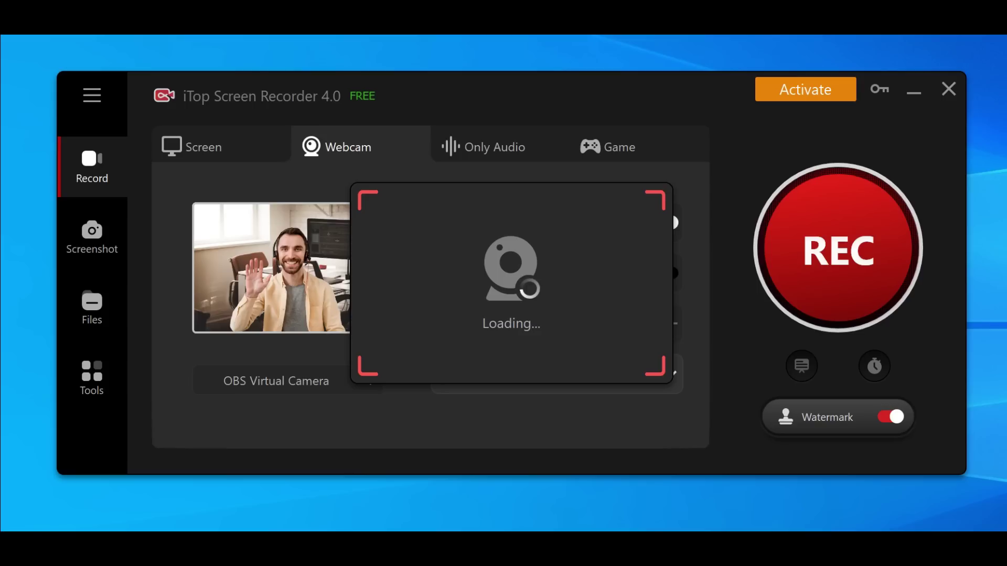
{"action": "left_click", "coordinate": [495, 148]}
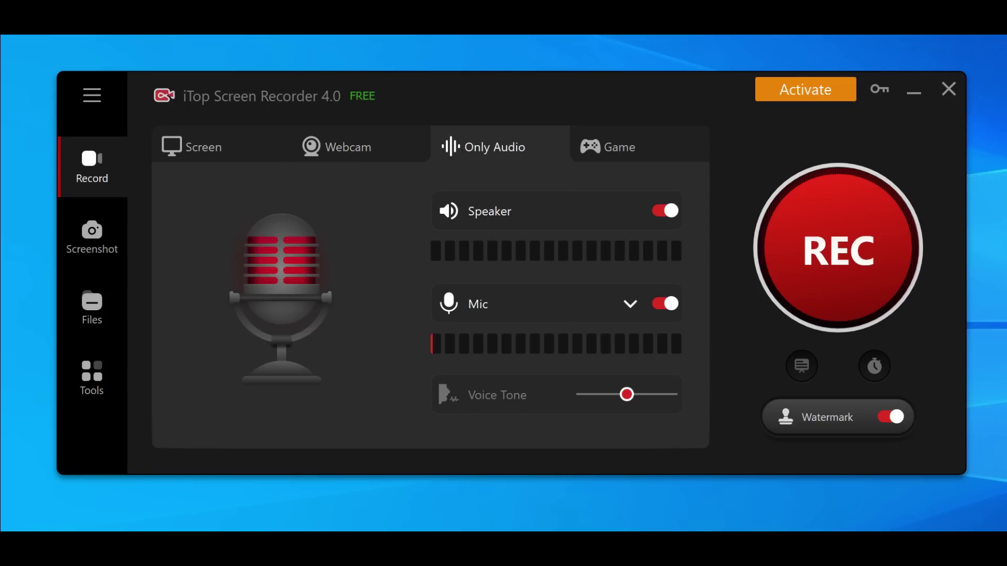
{"action": "left_click", "coordinate": [630, 304]}
{"action": "left_click", "coordinate": [629, 304]}
{"action": "left_click", "coordinate": [619, 148]}
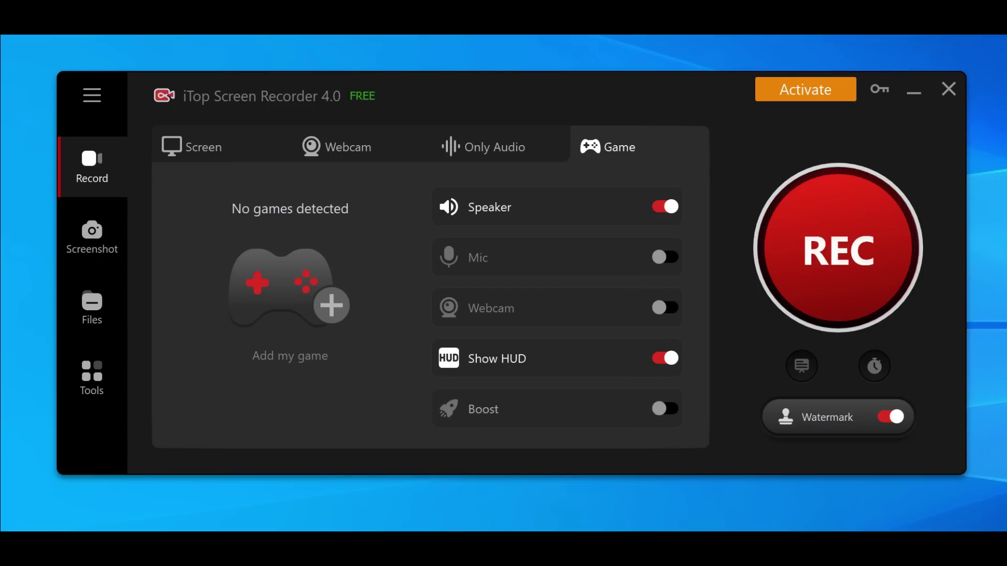
{"action": "left_click", "coordinate": [203, 147]}
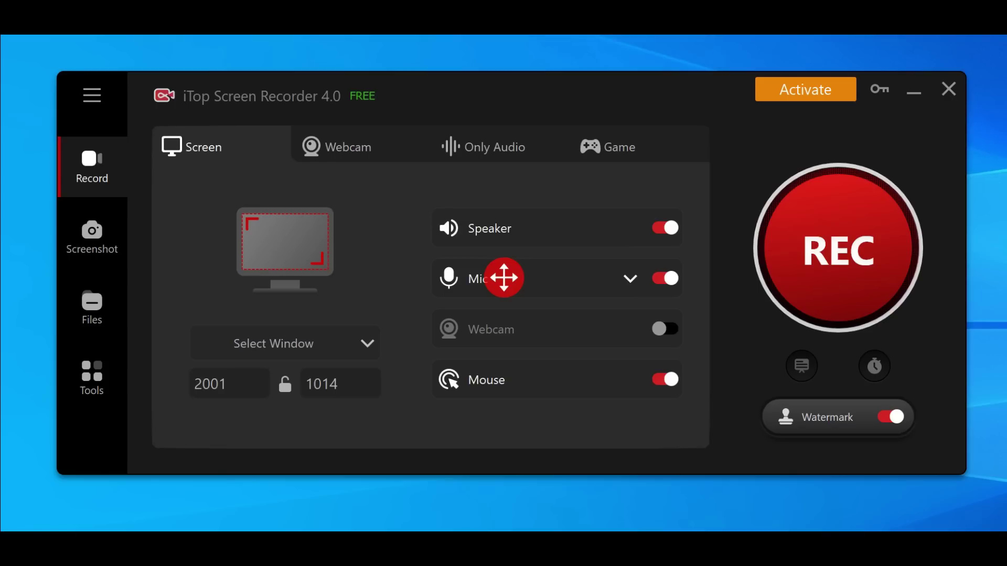
- Look through the screenshot modes, recorded video files and the Denoiser and Compressor tools, and return to the recording view
{"action": "left_click", "coordinate": [92, 236]}
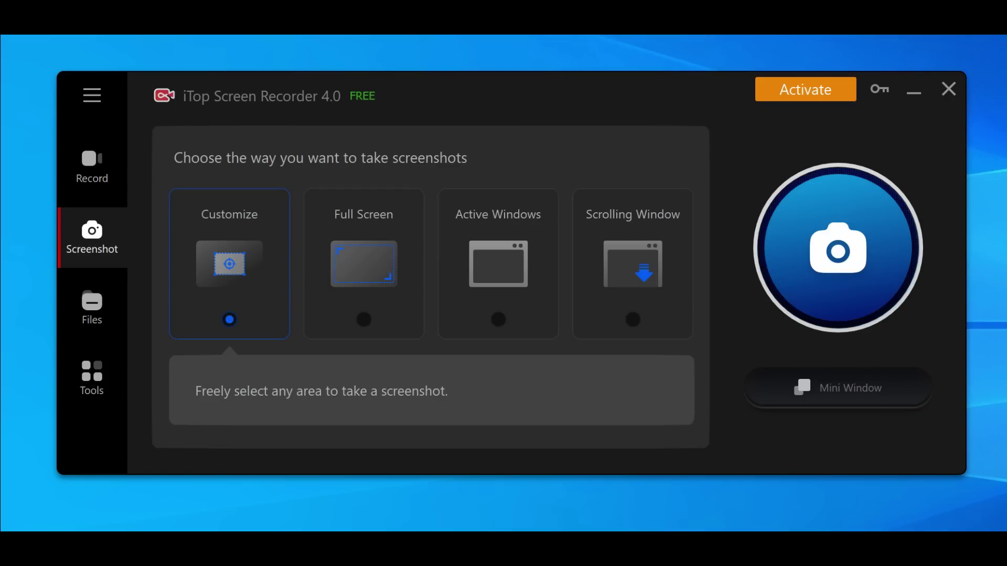
{"action": "left_click", "coordinate": [92, 309]}
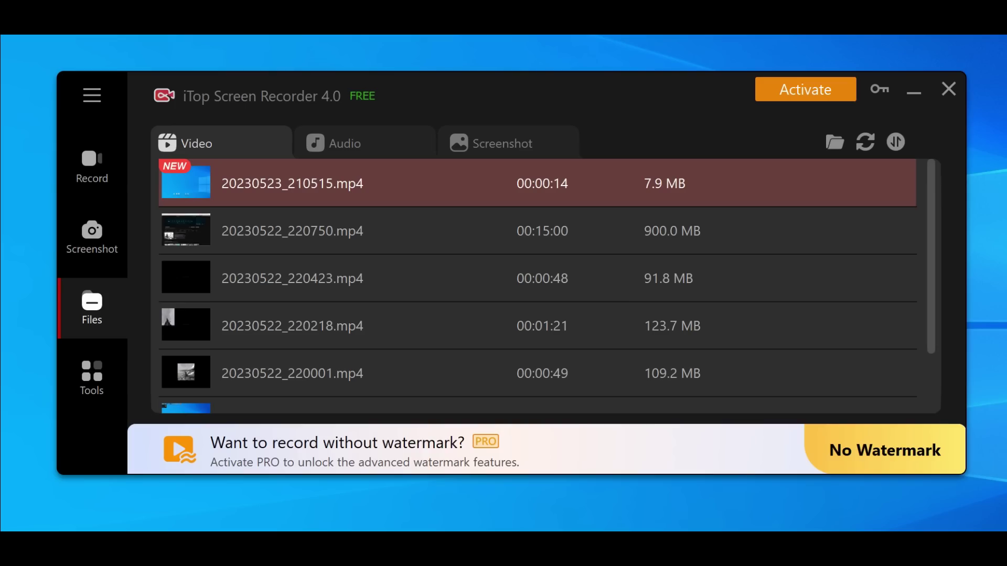
{"action": "left_click", "coordinate": [92, 379]}
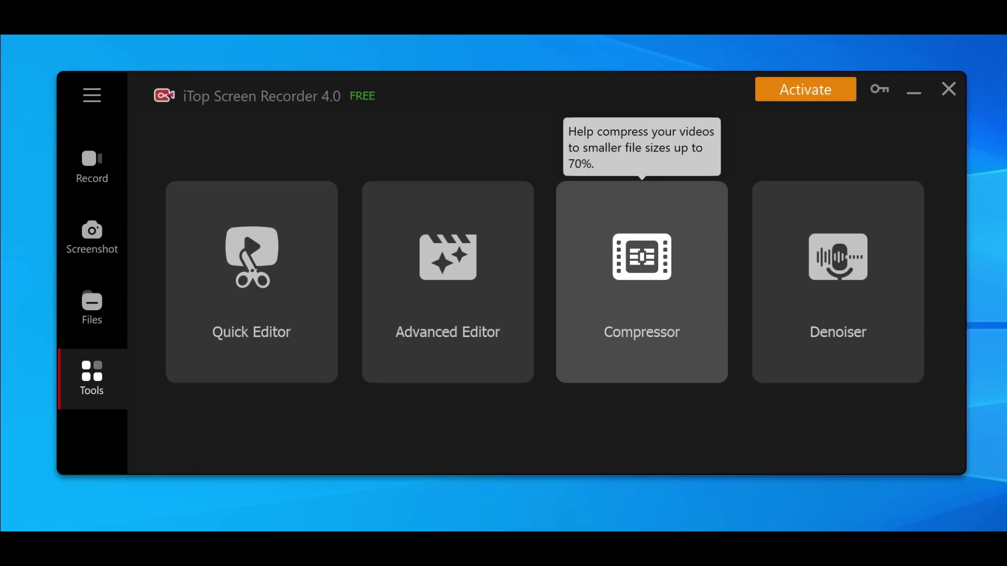
{"action": "left_click", "coordinate": [838, 282]}
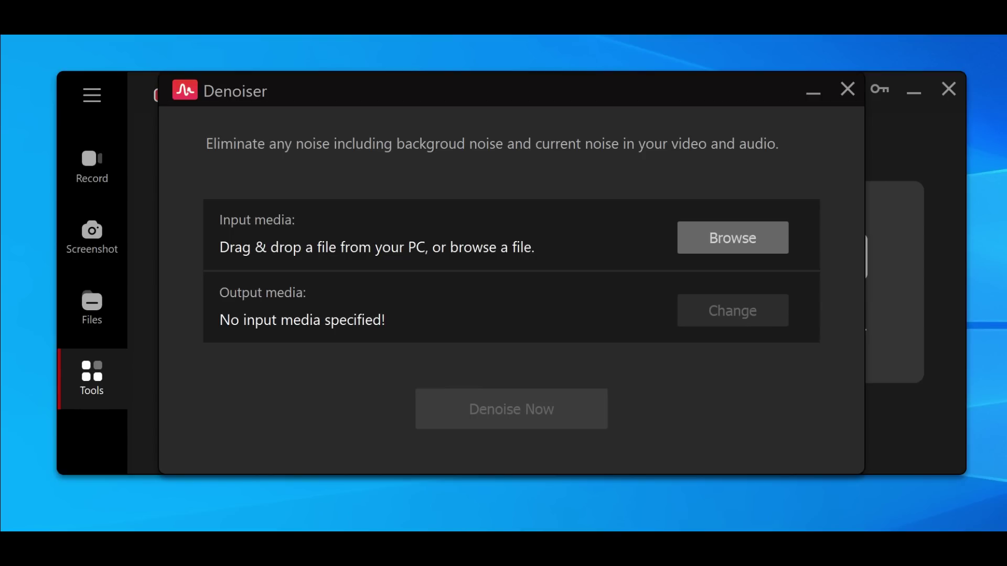
{"action": "left_click", "coordinate": [847, 89]}
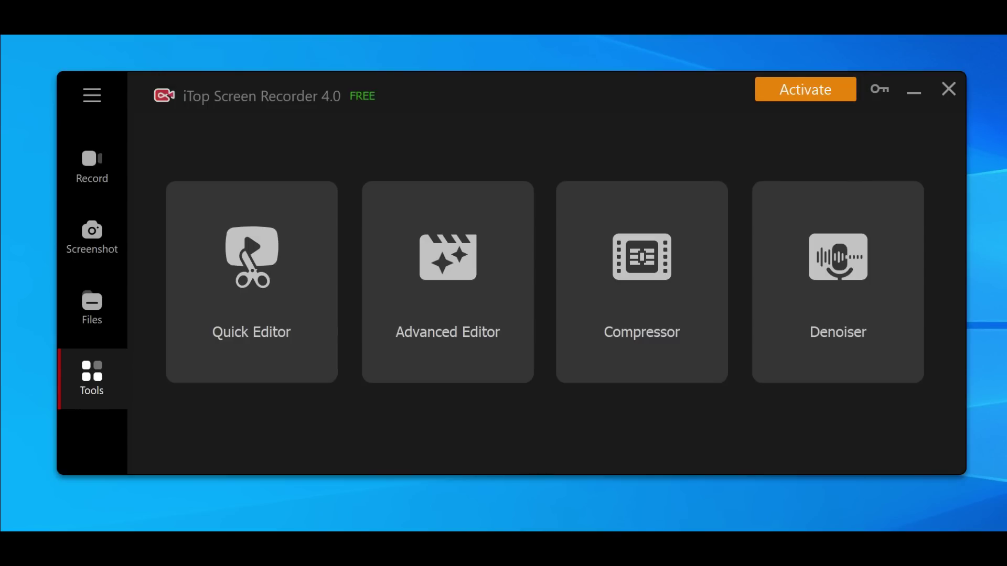
{"action": "left_click", "coordinate": [641, 283]}
{"action": "left_click", "coordinate": [92, 167]}
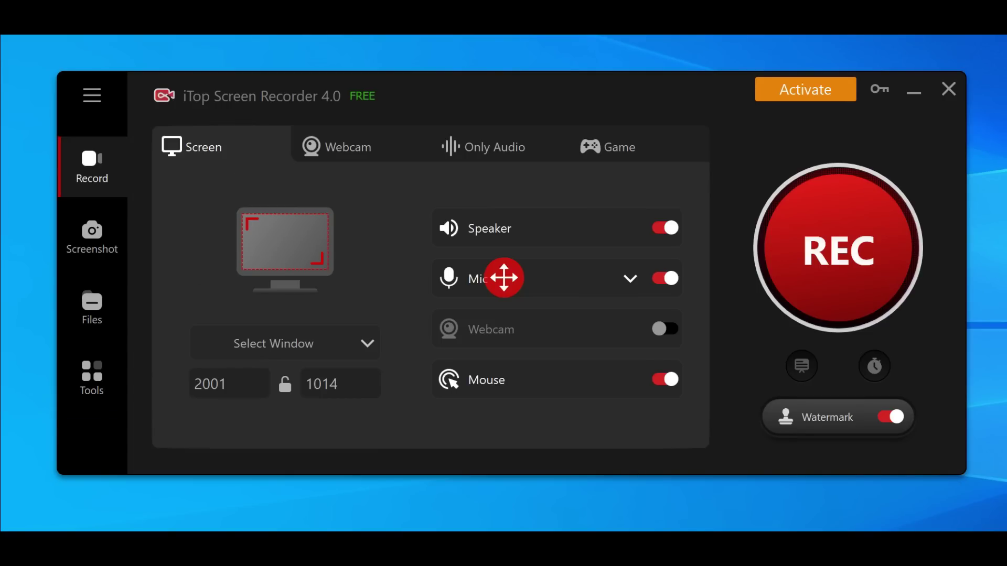
- Review the recording area and microphone choices, and switch mouse recording off and on again
{"action": "left_click", "coordinate": [285, 344]}
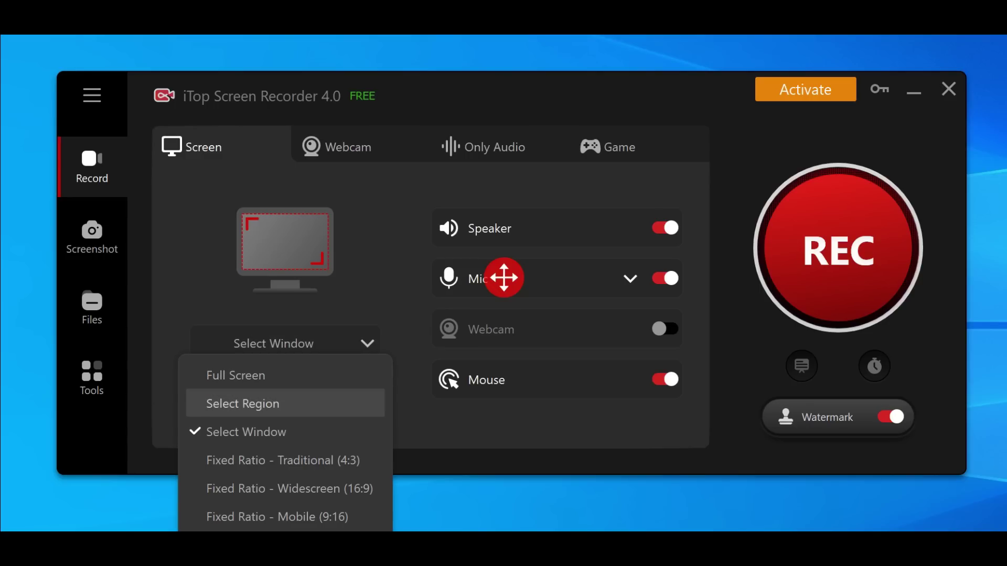
{"action": "left_click", "coordinate": [235, 375]}
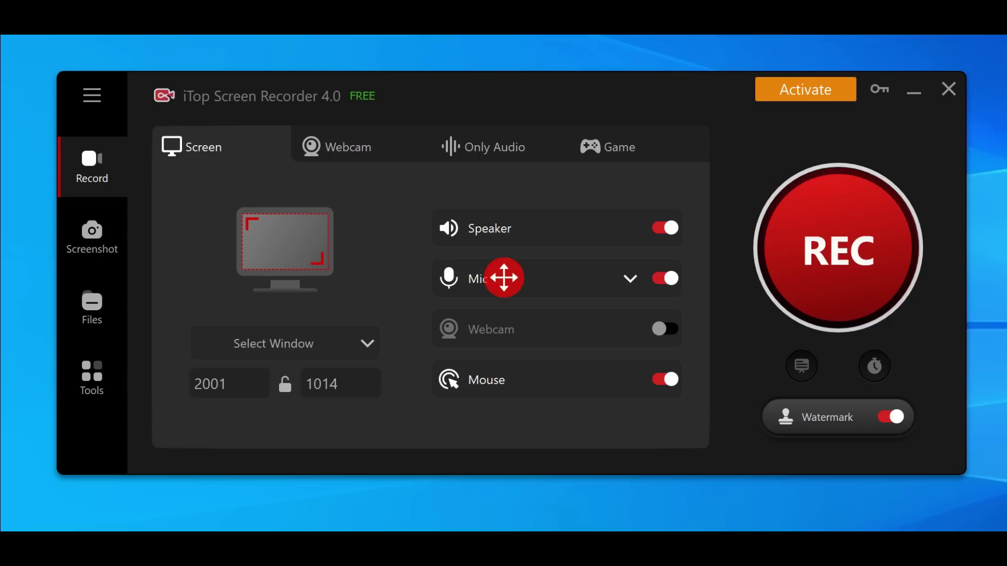
{"action": "left_click", "coordinate": [504, 277]}
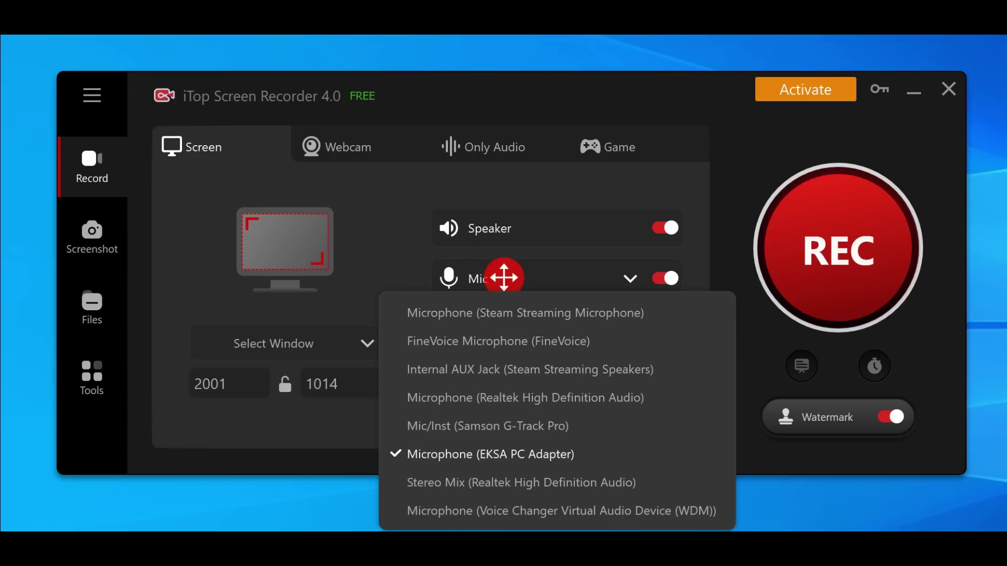
{"action": "left_click", "coordinate": [504, 277]}
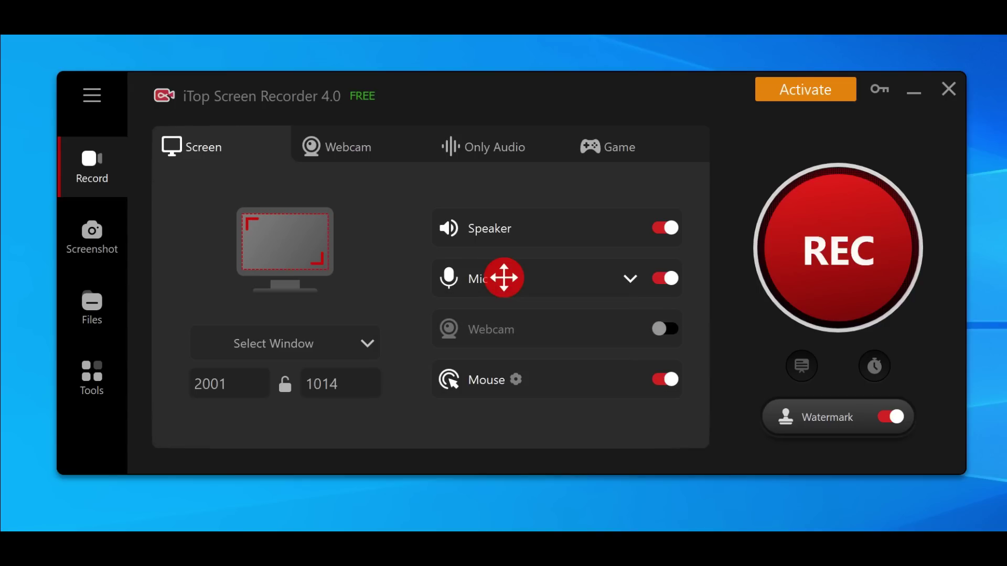
{"action": "left_click", "coordinate": [665, 380]}
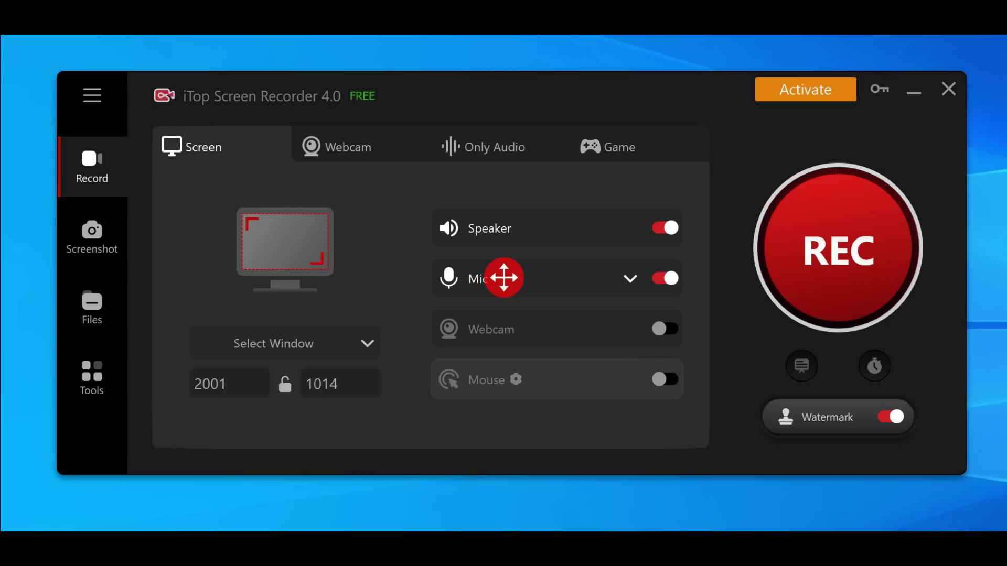
{"action": "left_click", "coordinate": [665, 379]}
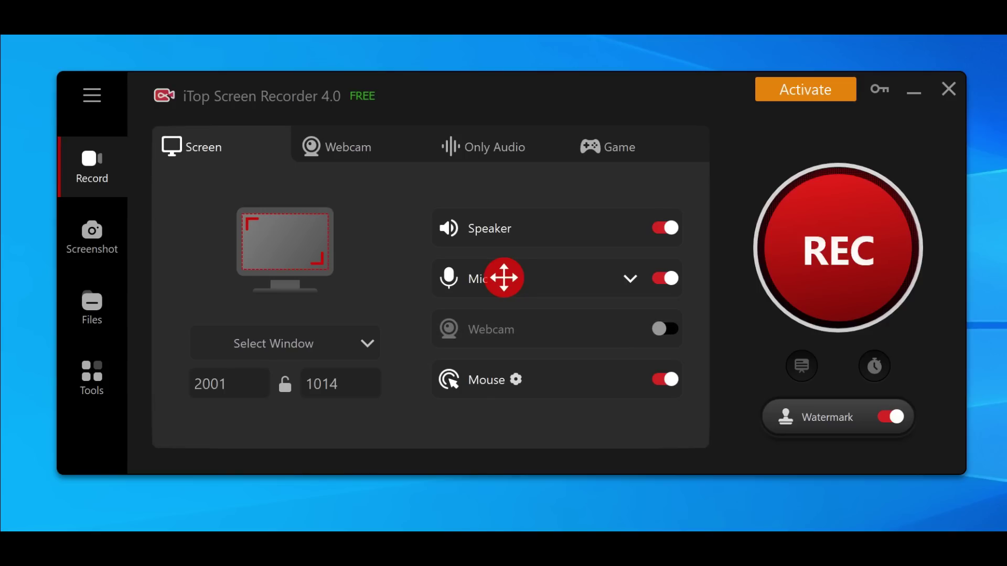
- Enable the mouse highlight effect, set the recorded video size to 4096x2160 (4K), and save the settings
{"action": "left_click", "coordinate": [517, 379]}
{"action": "left_click", "coordinate": [400, 170]}
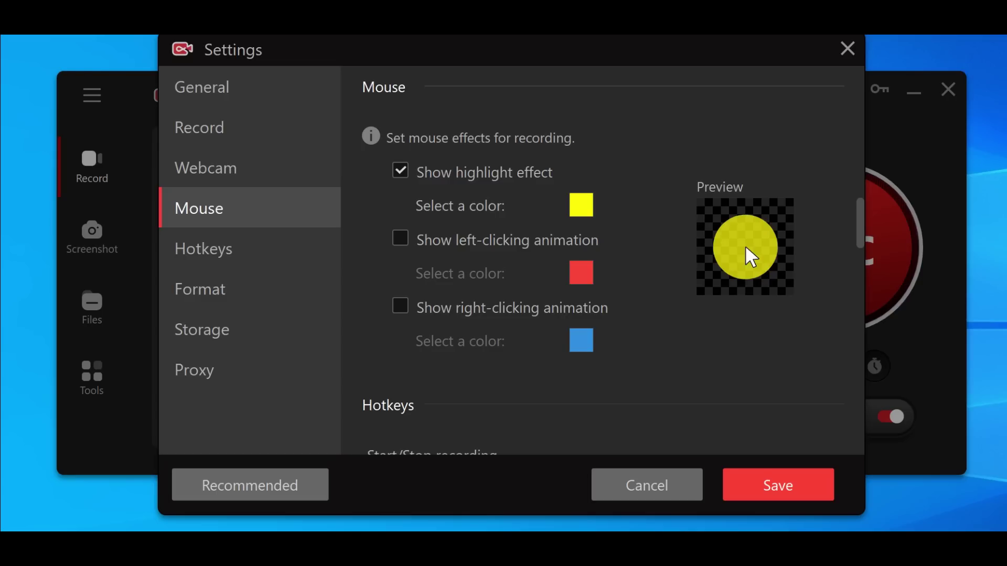
{"action": "scroll", "coordinate": [402, 239], "scroll_direction": "down", "scroll_amount": 3}
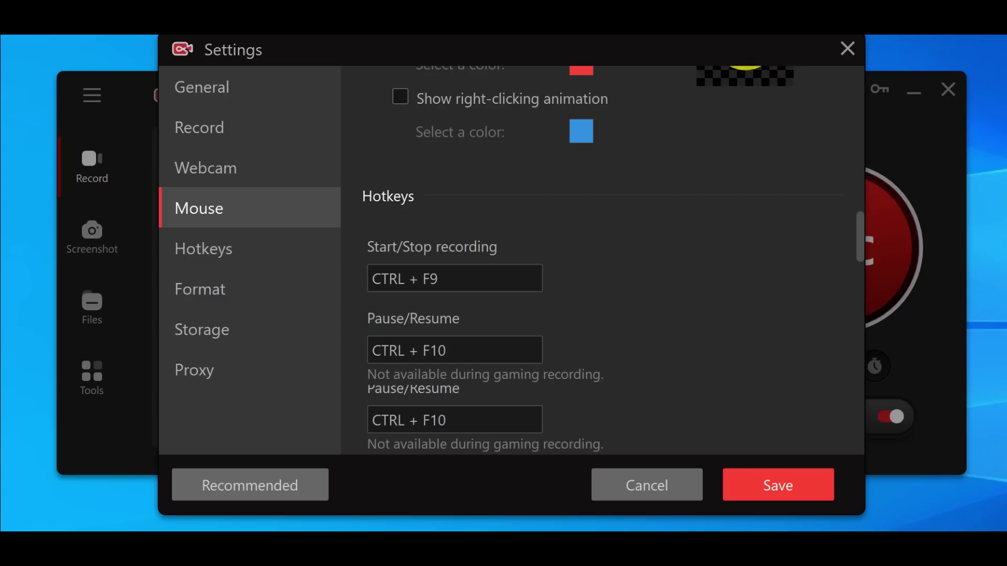
{"action": "scroll", "coordinate": [604, 260], "scroll_direction": "down", "scroll_amount": 3}
{"action": "scroll", "coordinate": [603, 259], "scroll_direction": "down", "scroll_amount": 6}
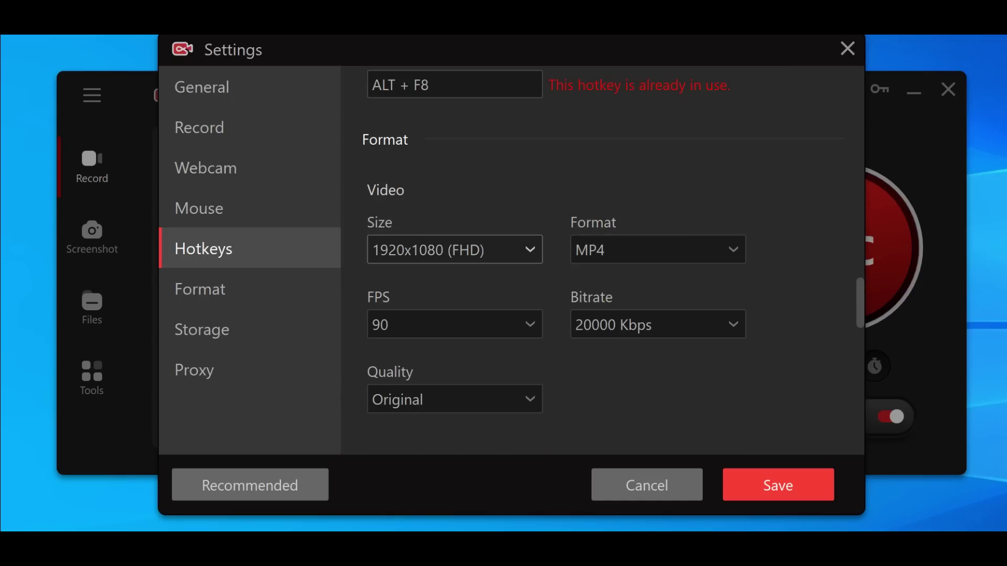
{"action": "left_click", "coordinate": [455, 250]}
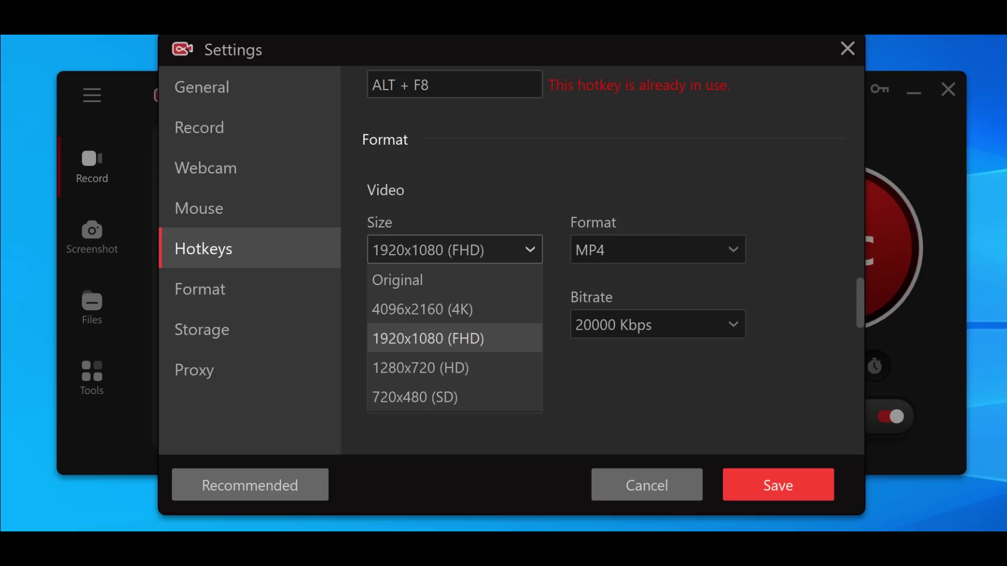
{"action": "left_click", "coordinate": [445, 313]}
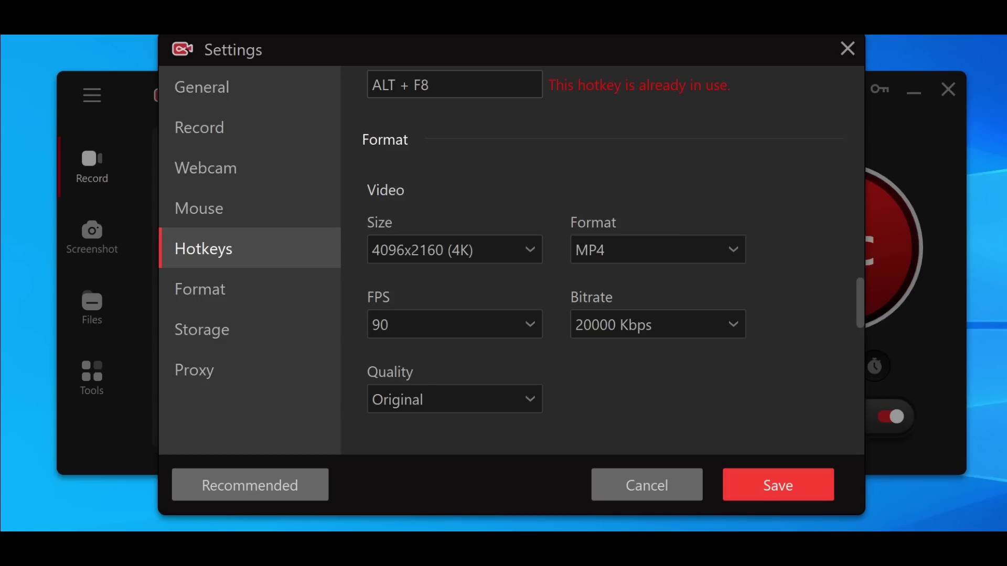
{"action": "left_click", "coordinate": [454, 250]}
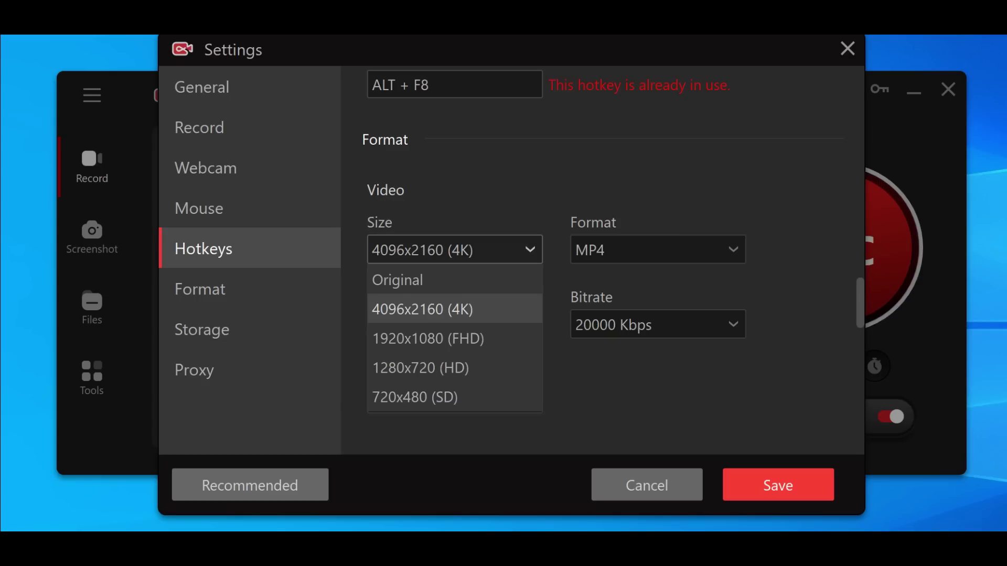
{"action": "left_click", "coordinate": [446, 309]}
{"action": "left_click", "coordinate": [778, 486]}
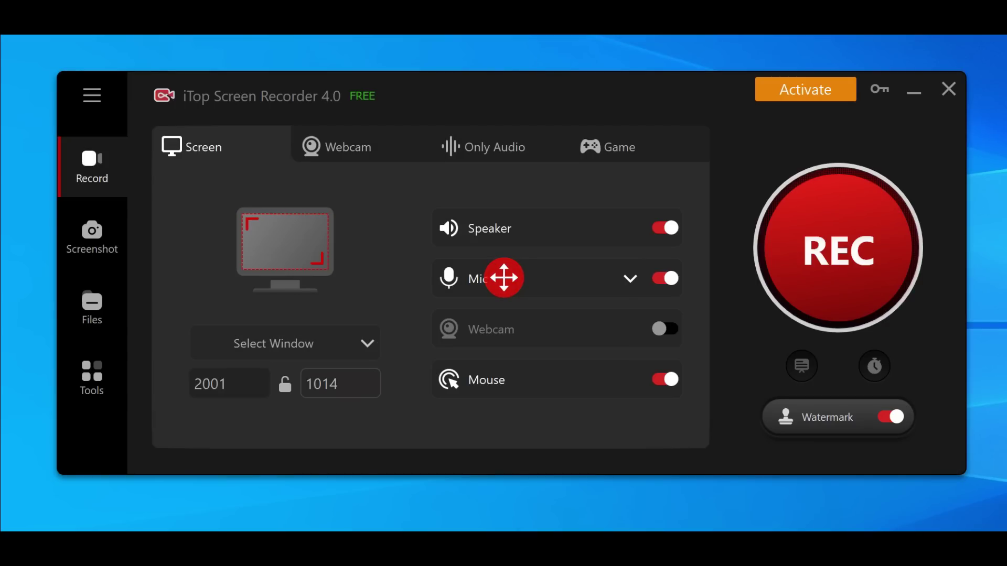
- Start a screen recording and bring up the TechUtopia channel's videos page on YouTube
{"action": "key", "text": "Tab"}
{"action": "key", "text": "Tab"}
{"action": "left_click", "coordinate": [504, 277]}
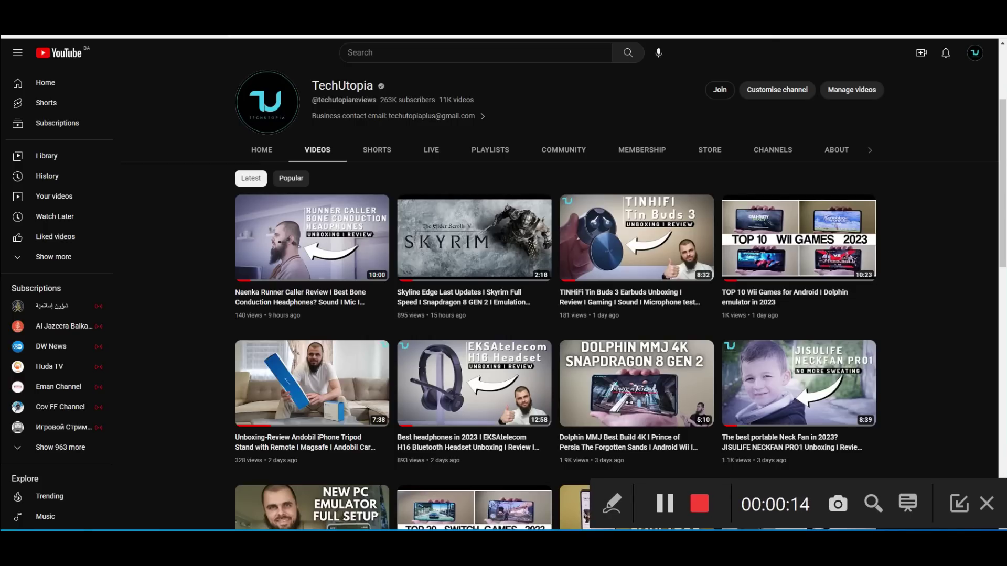
- Browse up and down the TechUtopia channel's video list while the screen recording runs
{"action": "scroll", "coordinate": [634, 252], "scroll_direction": "down", "scroll_amount": 5}
{"action": "scroll", "coordinate": [635, 252], "scroll_direction": "up", "scroll_amount": 8}
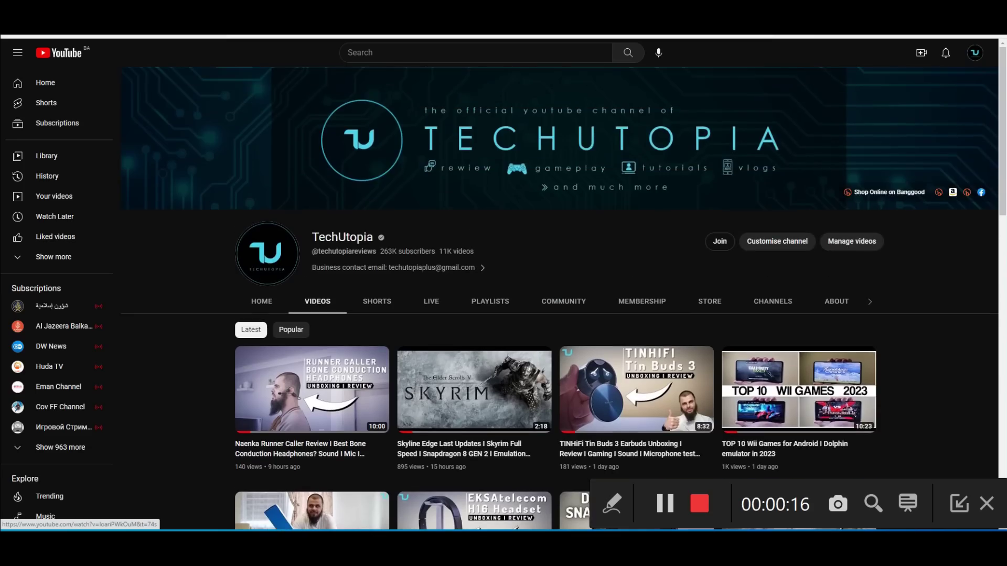
{"action": "scroll", "coordinate": [634, 251], "scroll_direction": "down", "scroll_amount": 6}
{"action": "scroll", "coordinate": [635, 252], "scroll_direction": "down", "scroll_amount": 9}
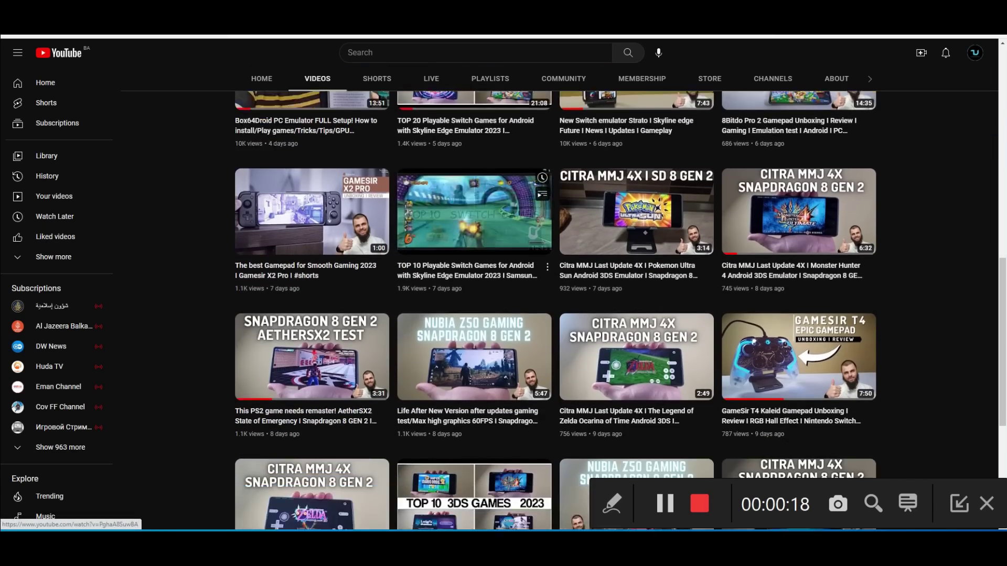
{"action": "scroll", "coordinate": [634, 252], "scroll_direction": "up", "scroll_amount": 15}
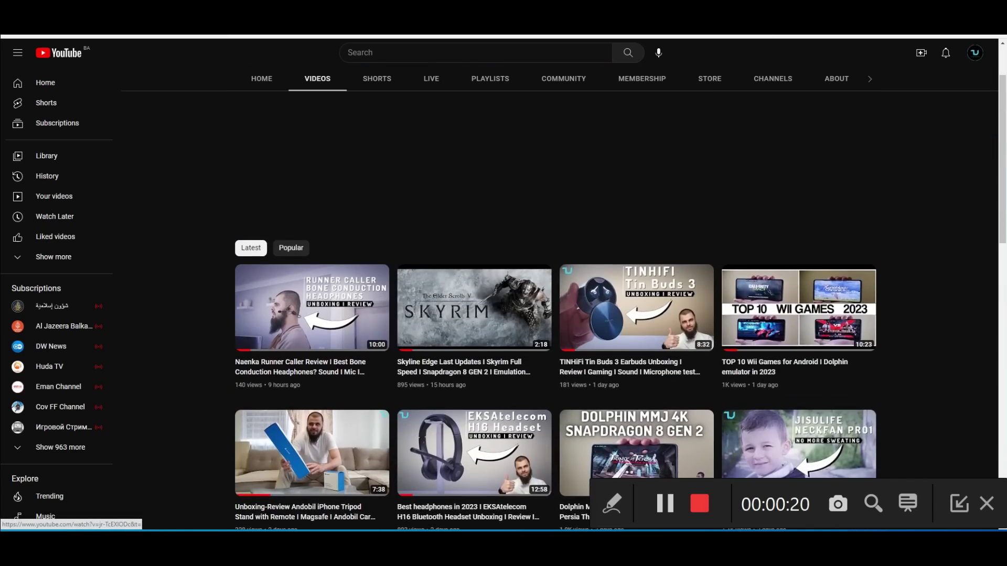
{"action": "scroll", "coordinate": [635, 252], "scroll_direction": "down", "scroll_amount": 11}
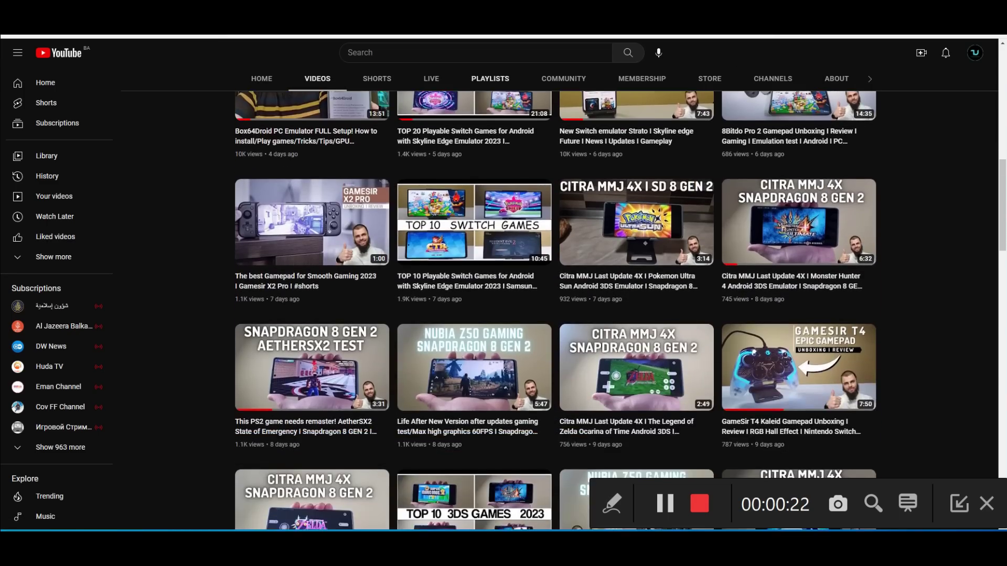
- Browse up and down the TechUtopia video list and the golf news feed while the screen recording runs
{"action": "scroll", "coordinate": [635, 252], "scroll_direction": "up", "scroll_amount": 5}
{"action": "scroll", "coordinate": [635, 252], "scroll_direction": "up", "scroll_amount": 6}
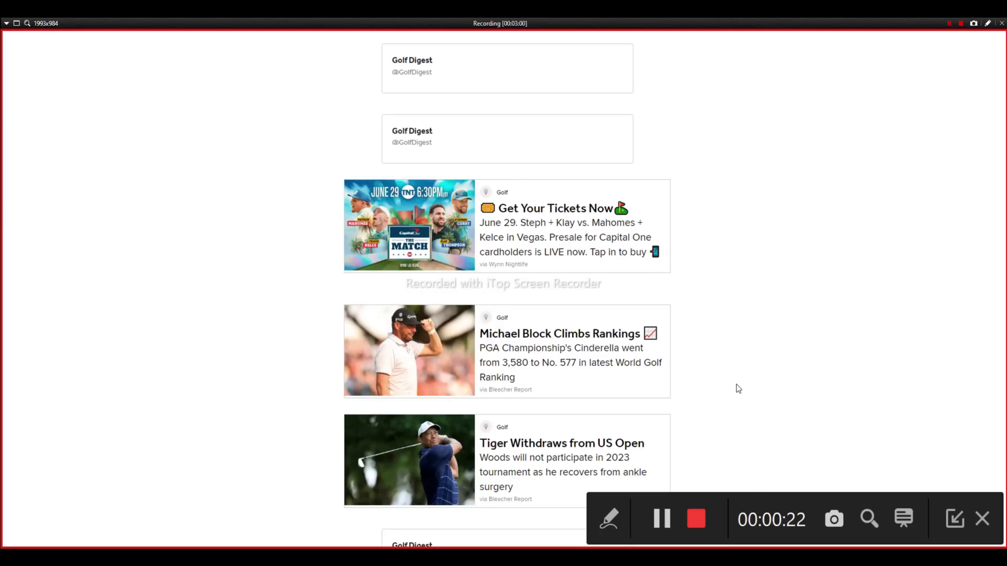
{"action": "scroll", "coordinate": [673, 308], "scroll_direction": "up", "scroll_amount": 4}
{"action": "scroll", "coordinate": [674, 293], "scroll_direction": "down", "scroll_amount": 7}
{"action": "scroll", "coordinate": [675, 294], "scroll_direction": "up", "scroll_amount": 3}
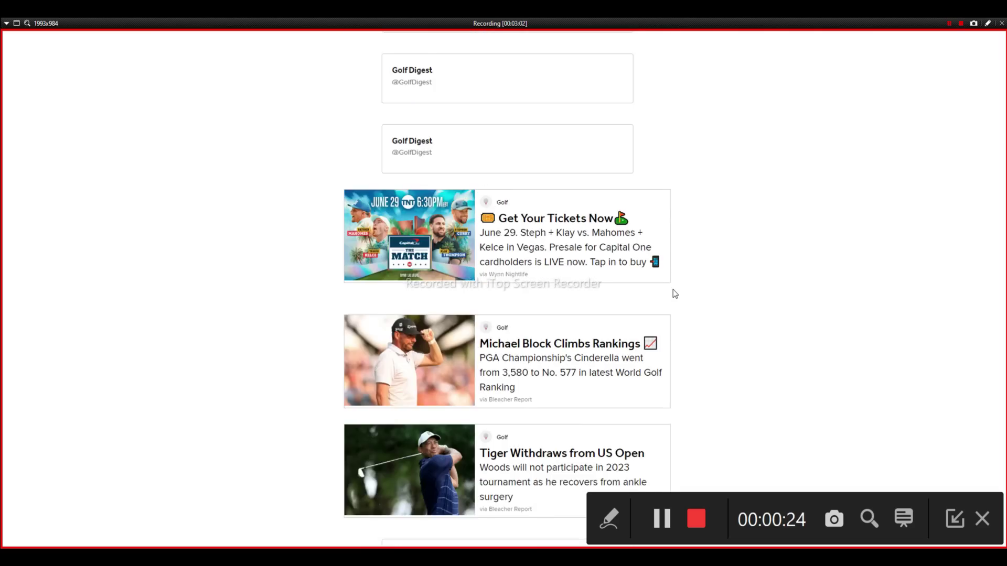
{"action": "scroll", "coordinate": [673, 293], "scroll_direction": "up", "scroll_amount": 1}
{"action": "scroll", "coordinate": [672, 292], "scroll_direction": "down", "scroll_amount": 2}
{"action": "scroll", "coordinate": [672, 293], "scroll_direction": "up", "scroll_amount": 3}
{"action": "scroll", "coordinate": [677, 288], "scroll_direction": "down", "scroll_amount": 4}
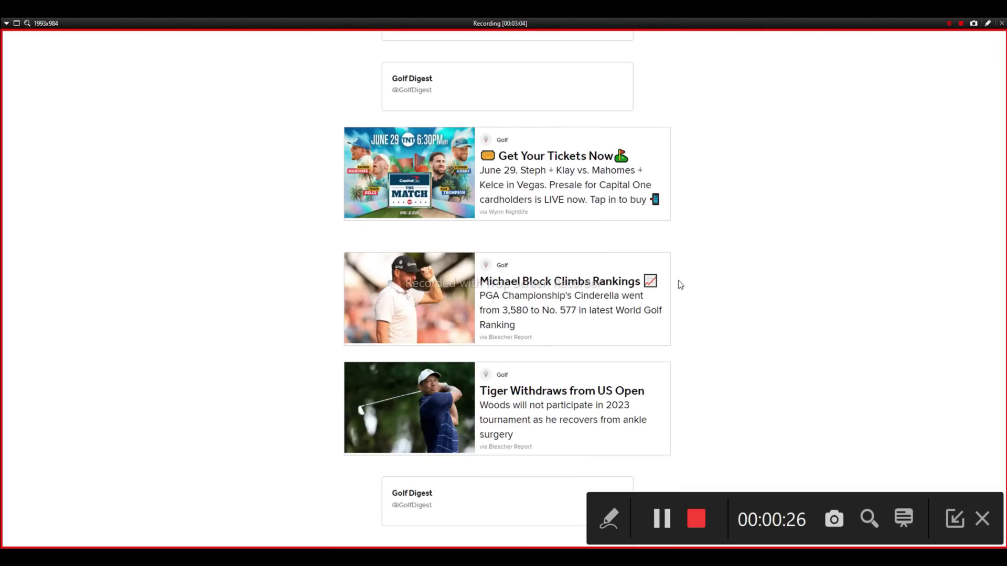
{"action": "scroll", "coordinate": [680, 284], "scroll_direction": "up", "scroll_amount": 1}
{"action": "scroll", "coordinate": [682, 281], "scroll_direction": "down", "scroll_amount": 2}
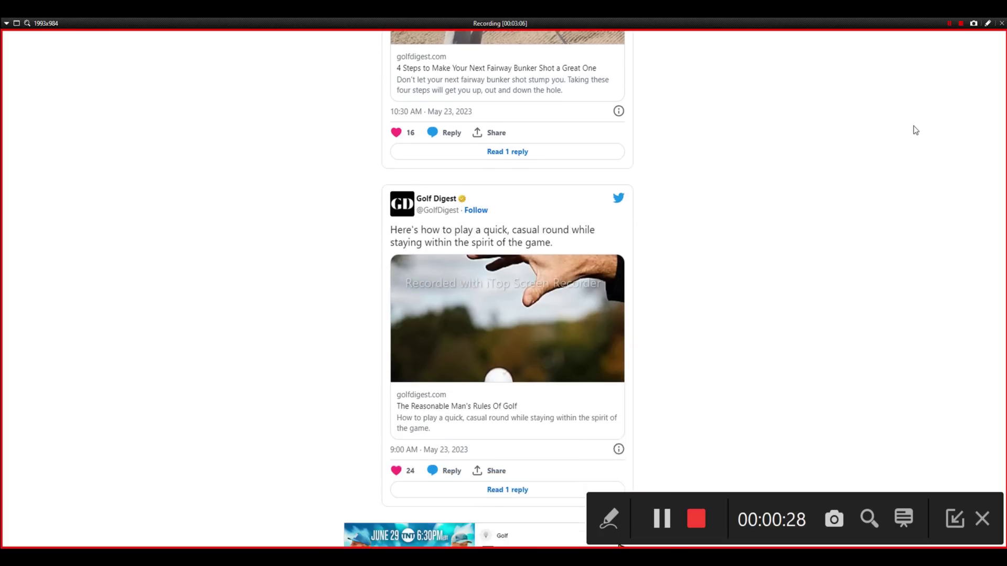
{"action": "scroll", "coordinate": [916, 131], "scroll_direction": "down", "scroll_amount": 10}
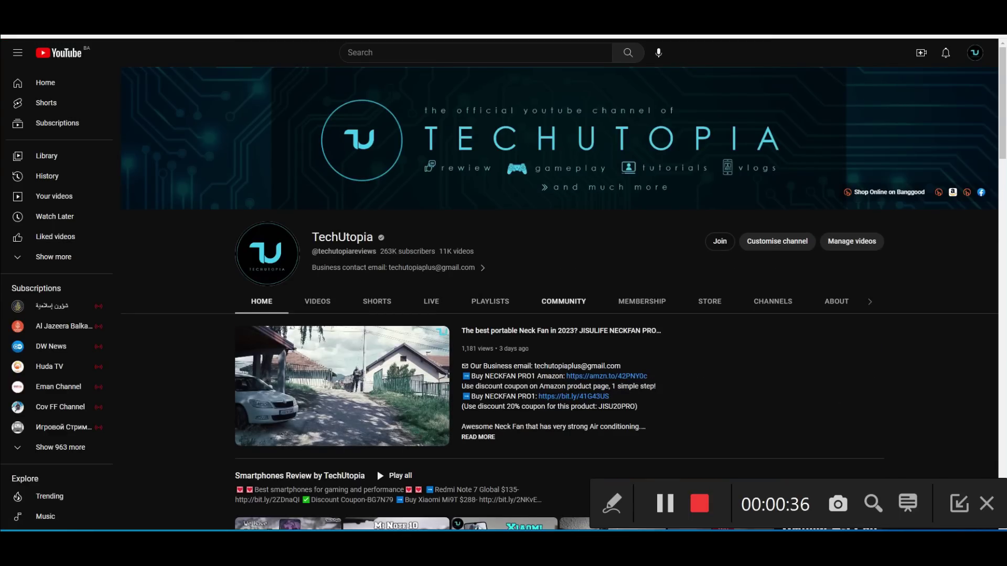
- Visit the TechUtopia channel's Community, Home and Videos pages and browse down the video list
{"action": "left_click", "coordinate": [563, 302]}
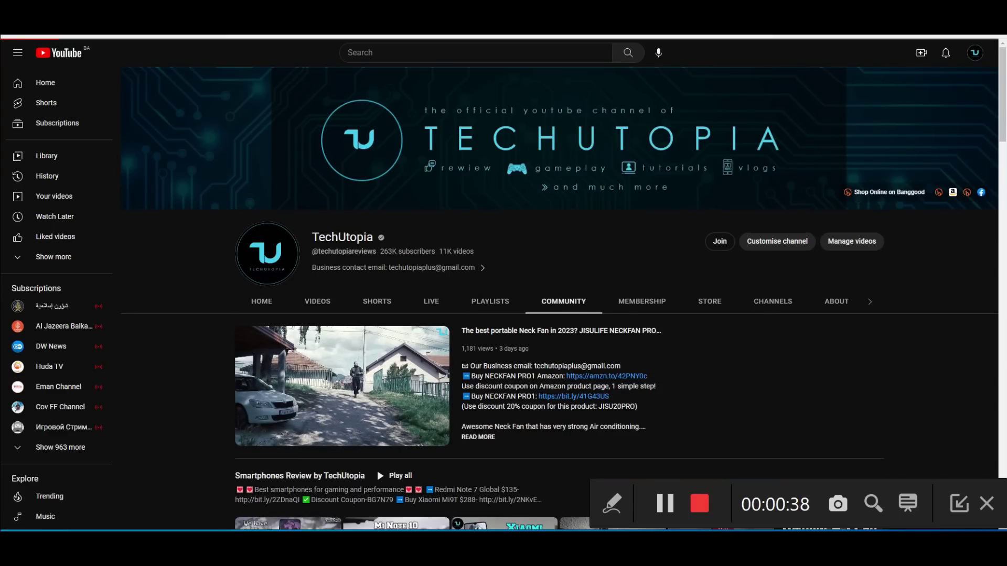
{"action": "left_click", "coordinate": [318, 303]}
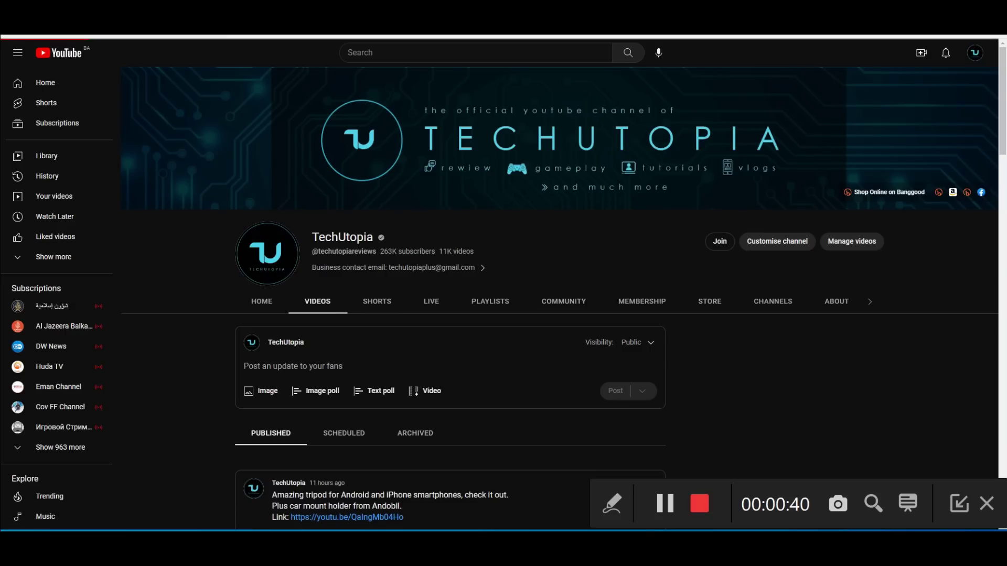
{"action": "left_click", "coordinate": [262, 302]}
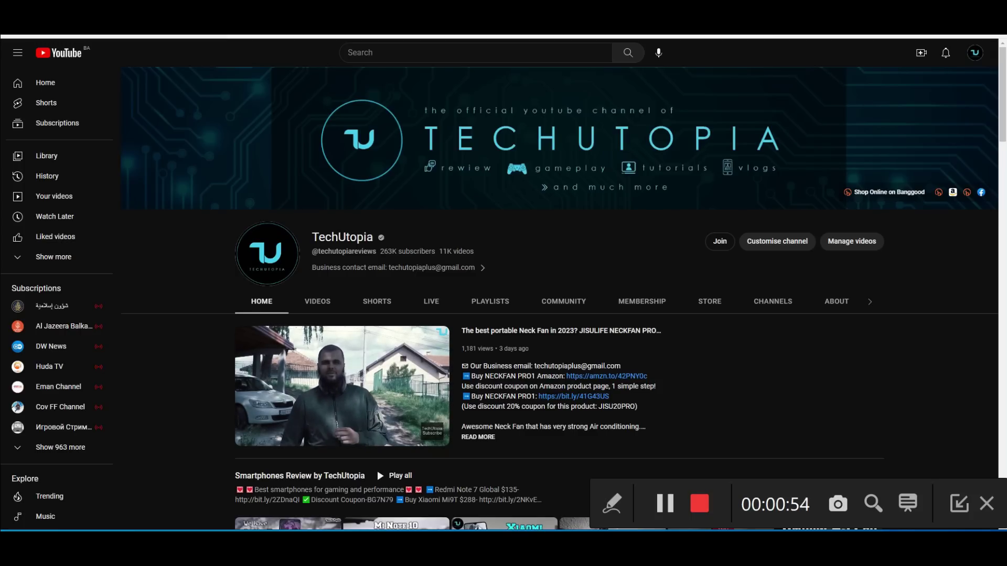
{"action": "left_click", "coordinate": [317, 302]}
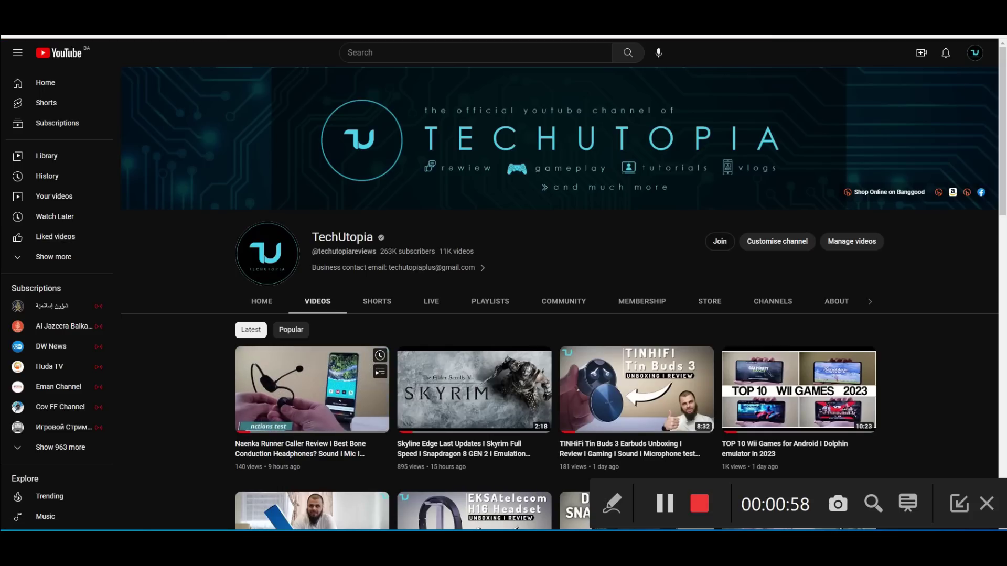
{"action": "scroll", "coordinate": [642, 251], "scroll_direction": "down", "scroll_amount": 1}
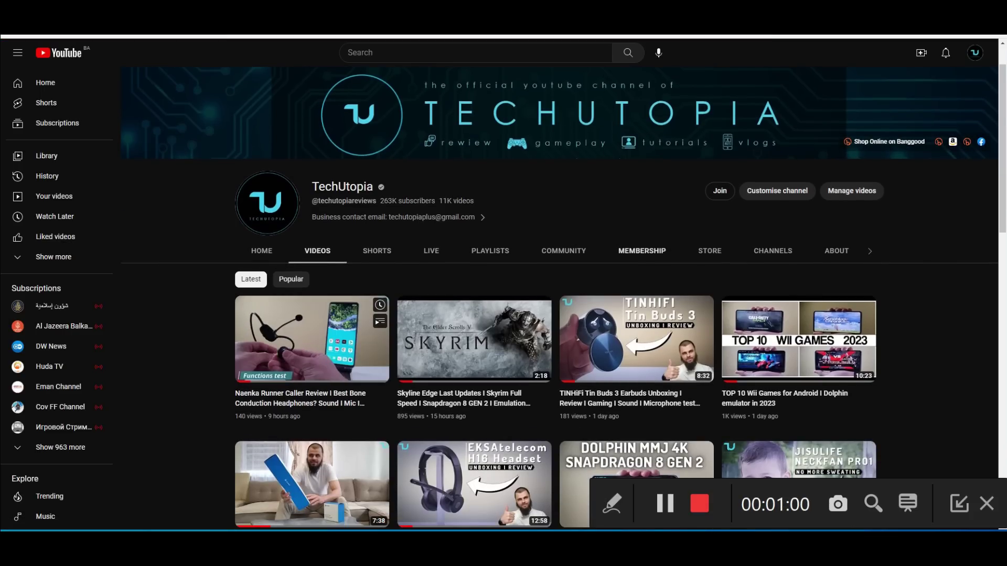
{"action": "scroll", "coordinate": [641, 246], "scroll_direction": "down", "scroll_amount": 13}
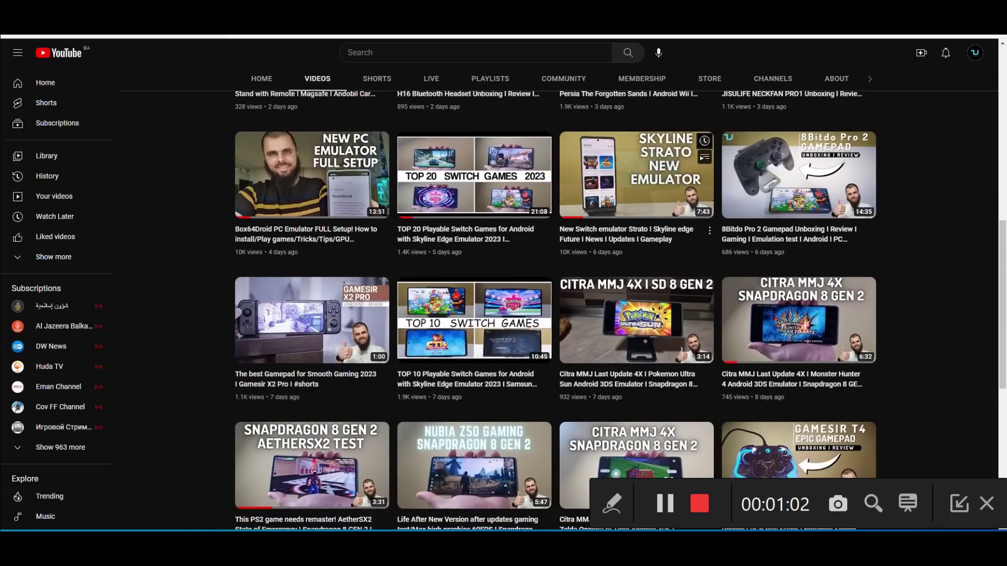
{"action": "scroll", "coordinate": [641, 247], "scroll_direction": "down", "scroll_amount": 3}
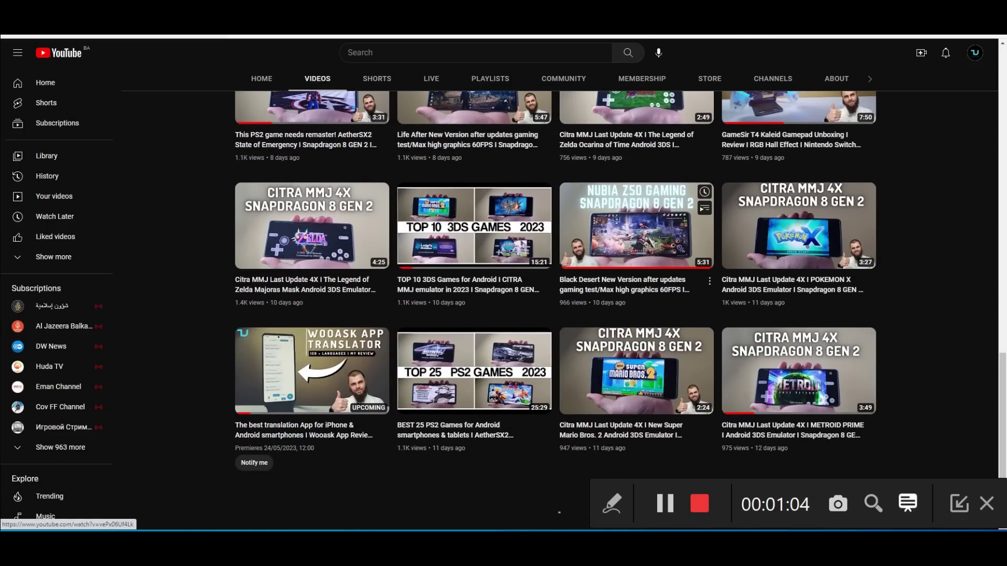
- Open the Teleprompter over the YouTube page and move its window fully into view
{"action": "left_click", "coordinate": [908, 504]}
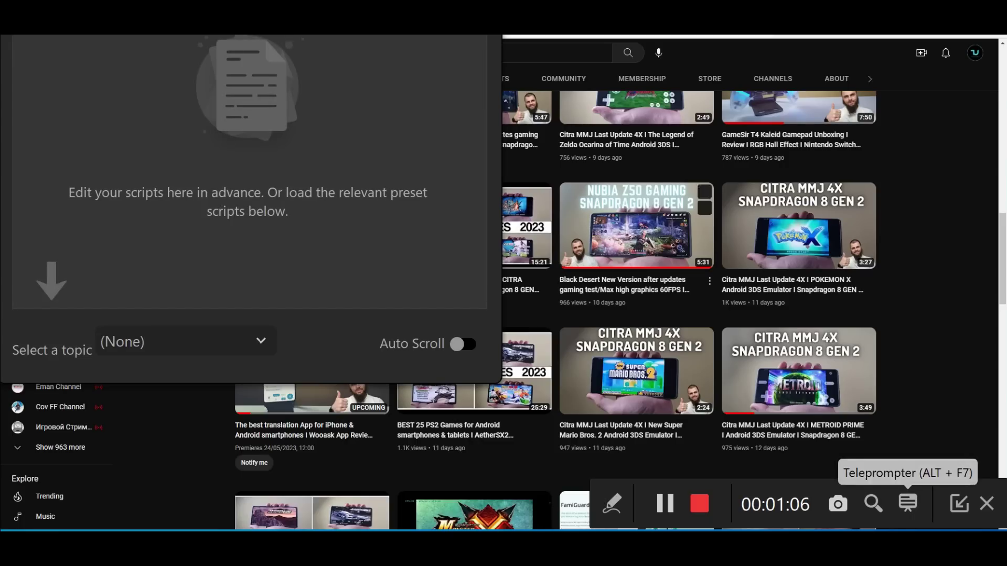
{"action": "left_click_drag", "start_coordinate": [330, 29], "coordinate": [335, 51]}
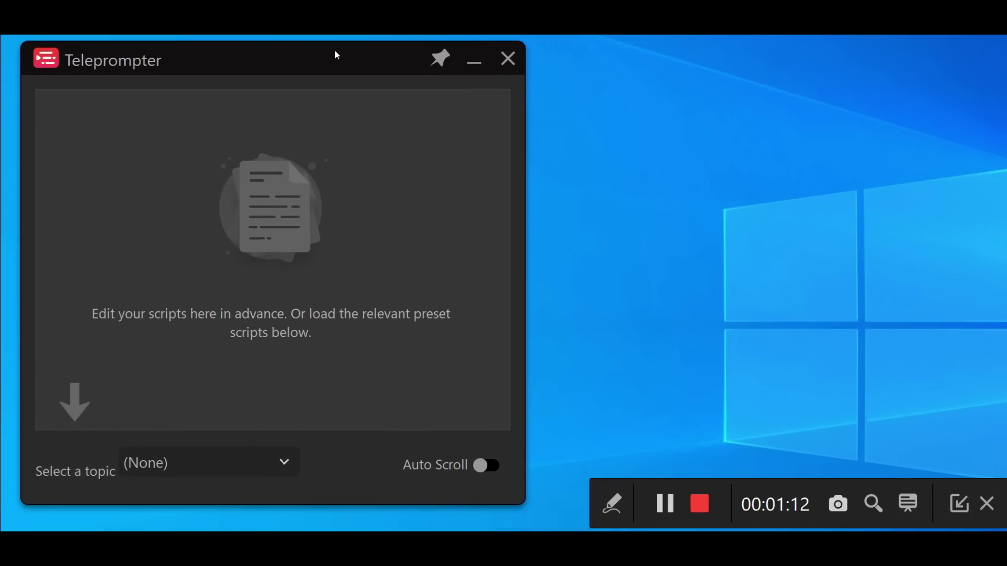
{"action": "key", "text": "alt+Tab"}
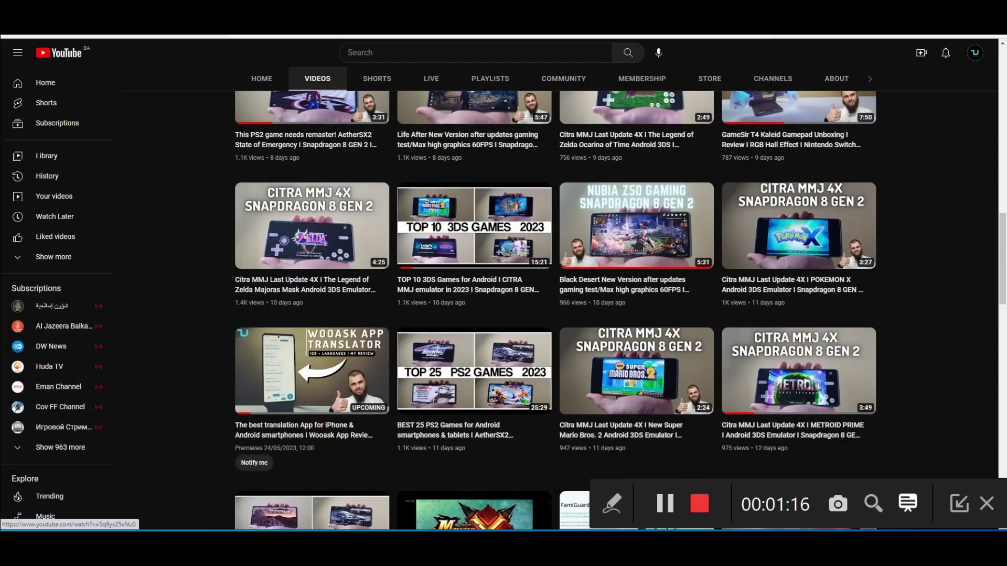
{"action": "left_click", "coordinate": [908, 503]}
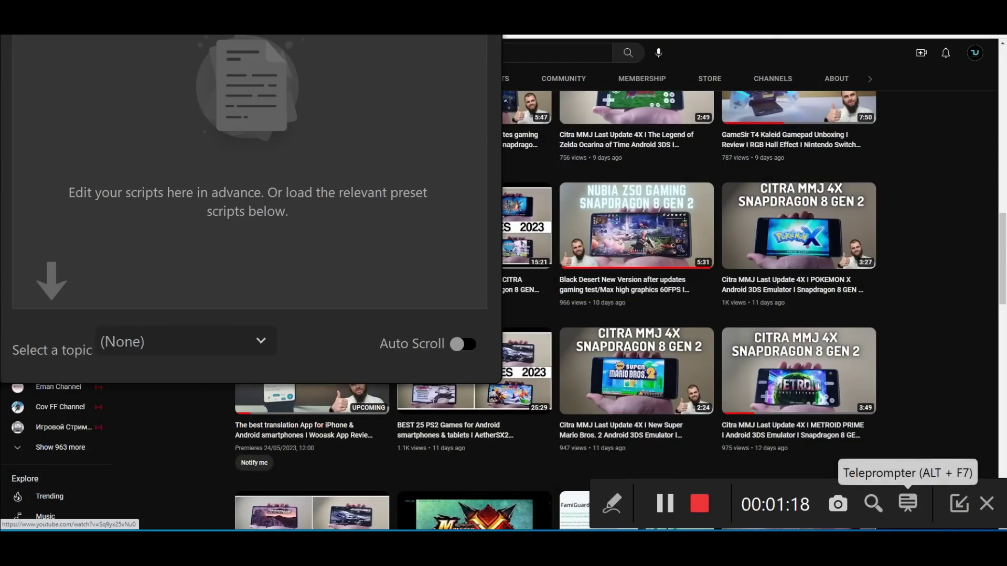
{"action": "left_click_drag", "start_coordinate": [301, 36], "coordinate": [310, 64]}
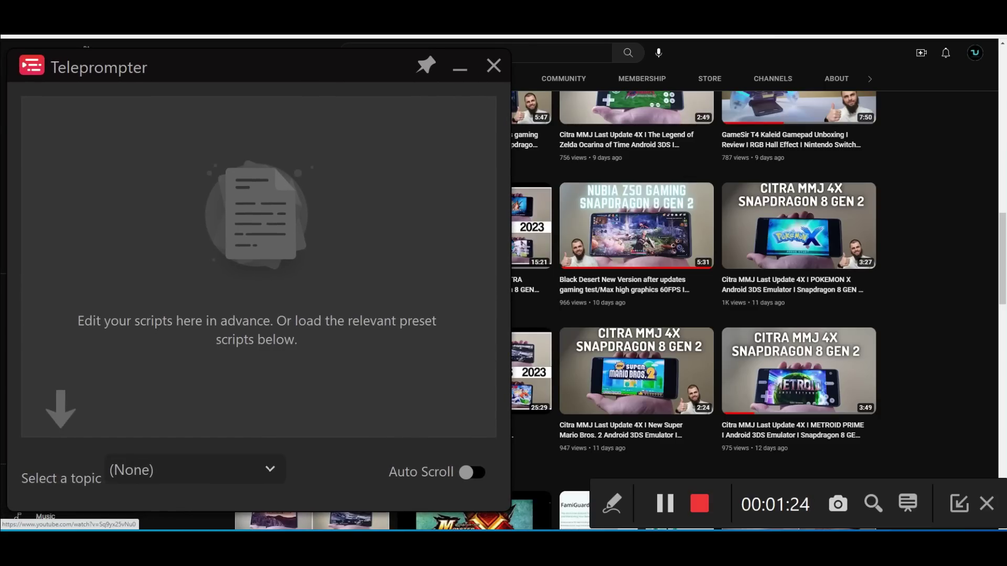
- Look through the Teleprompter topics, load the Report Presentation script with Auto Scroll on, and close the Teleprompter
{"action": "left_click", "coordinate": [194, 470]}
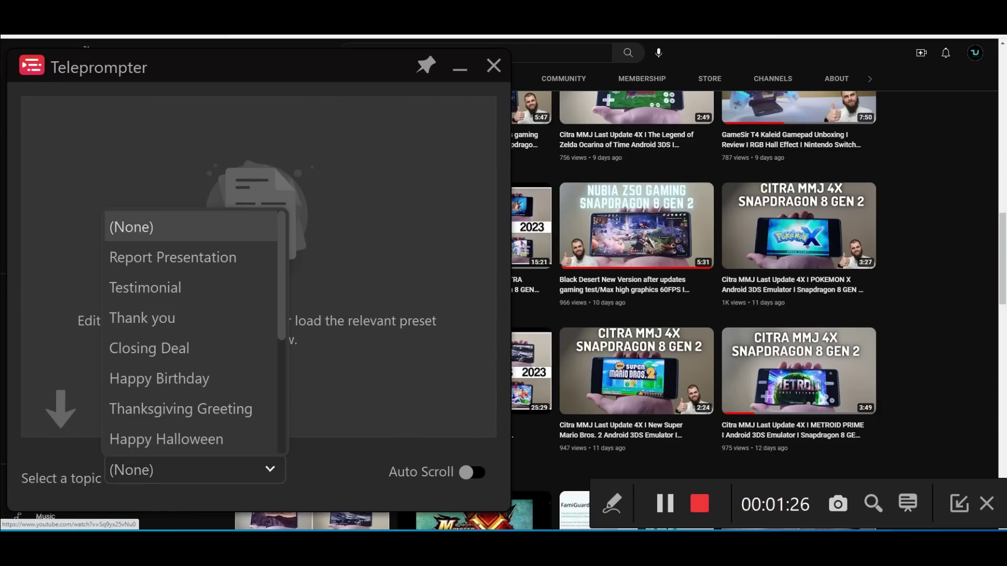
{"action": "scroll", "coordinate": [188, 317], "scroll_direction": "down", "scroll_amount": 3}
{"action": "scroll", "coordinate": [189, 320], "scroll_direction": "down", "scroll_amount": 2}
{"action": "scroll", "coordinate": [189, 320], "scroll_direction": "up", "scroll_amount": 4}
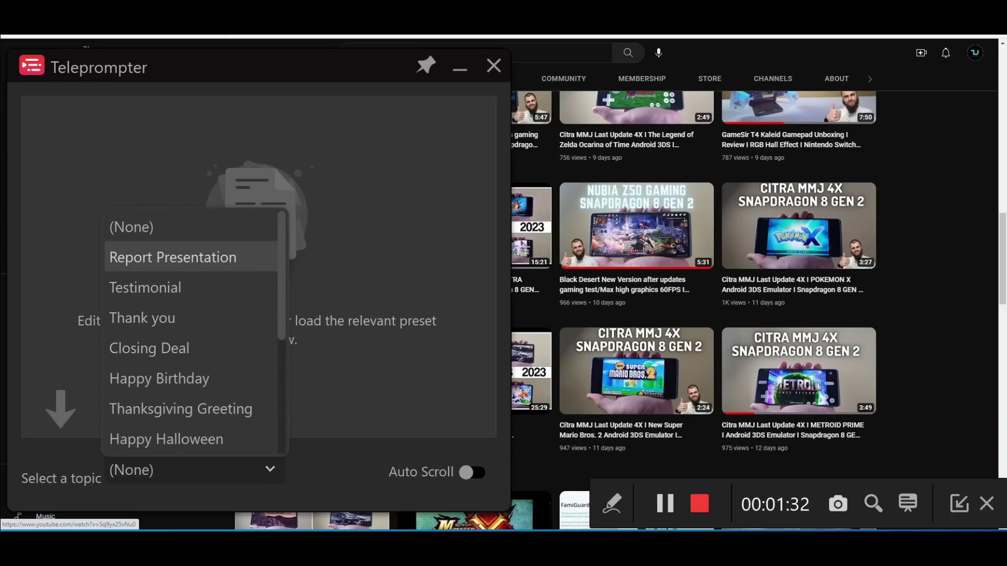
{"action": "left_click", "coordinate": [173, 257]}
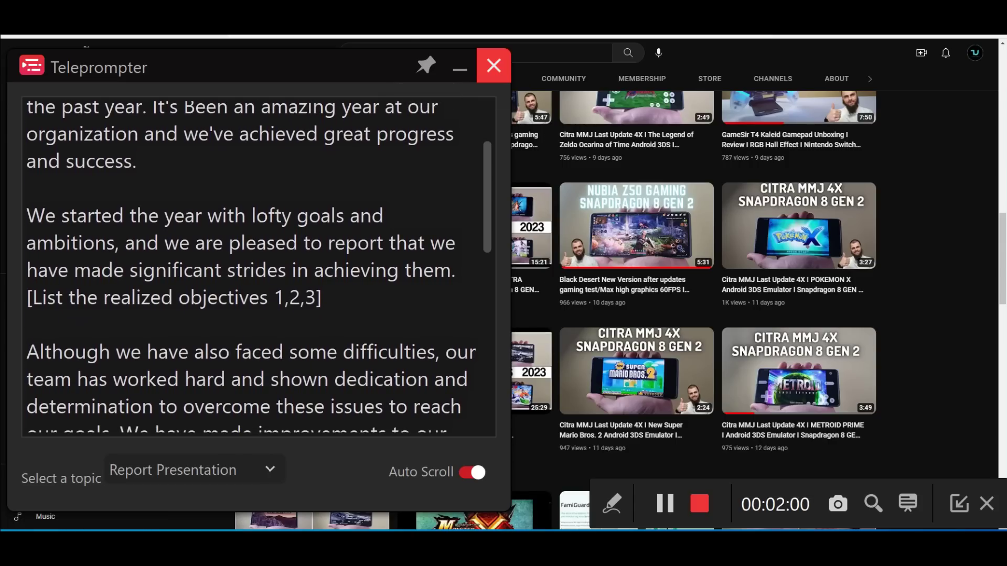
{"action": "left_click", "coordinate": [493, 66]}
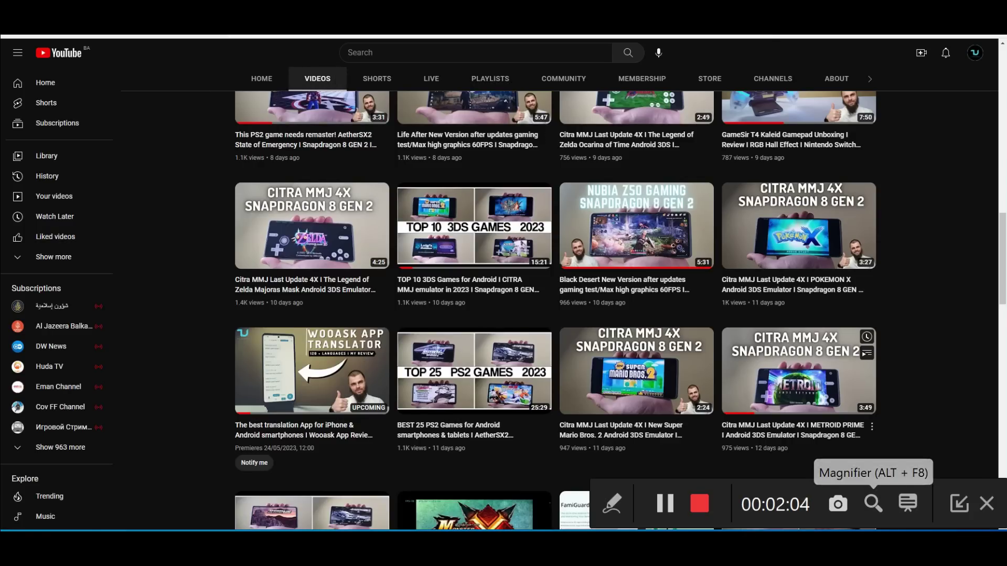
- Turn on the Magnifier and inspect the channel's Videos and Community pages with it, ending on the Videos page
{"action": "left_click", "coordinate": [873, 504]}
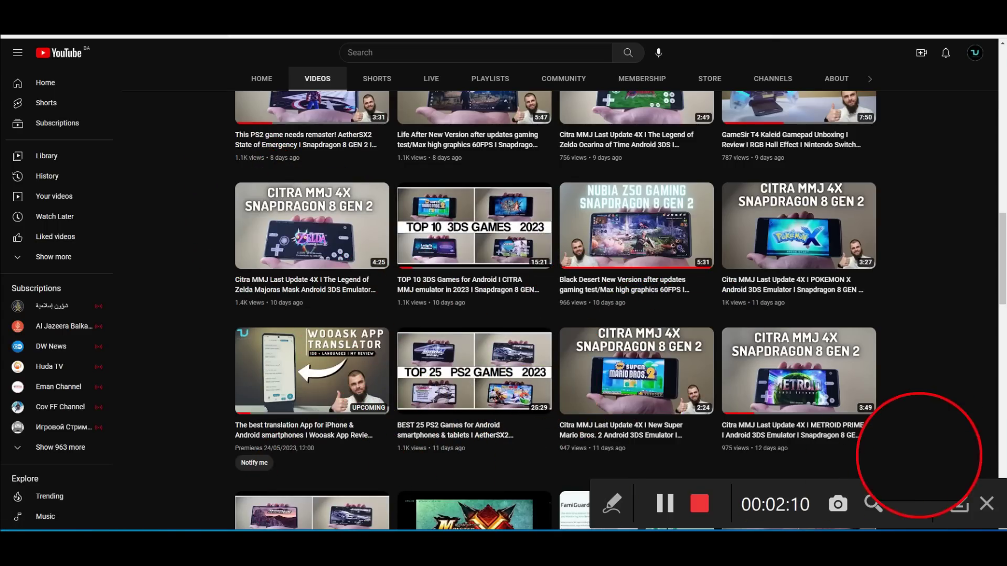
{"action": "scroll", "coordinate": [644, 215], "scroll_direction": "up", "scroll_amount": 5}
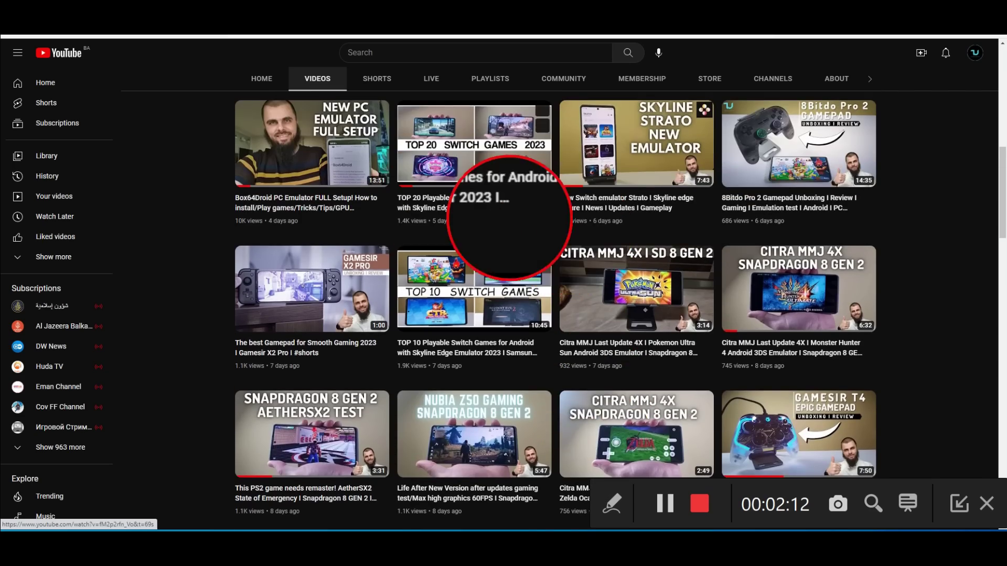
{"action": "scroll", "coordinate": [451, 221], "scroll_direction": "up", "scroll_amount": 10}
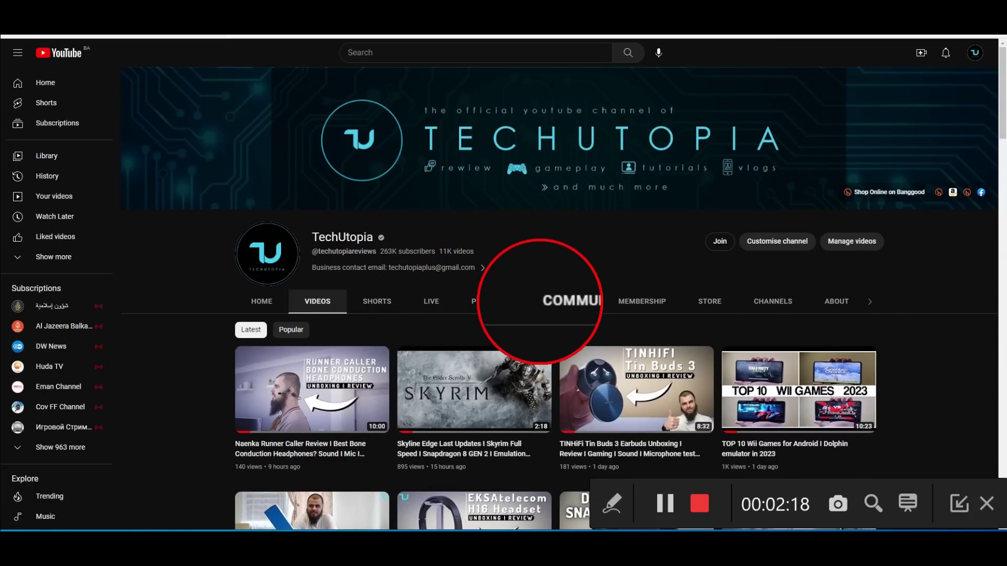
{"action": "left_click", "coordinate": [567, 303]}
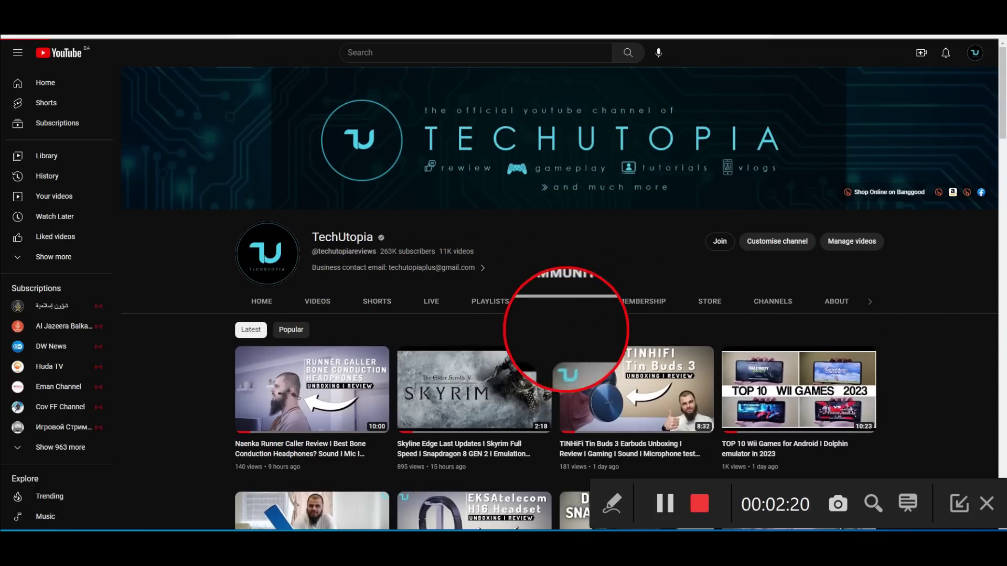
{"action": "scroll", "coordinate": [504, 346], "scroll_direction": "down", "scroll_amount": 3}
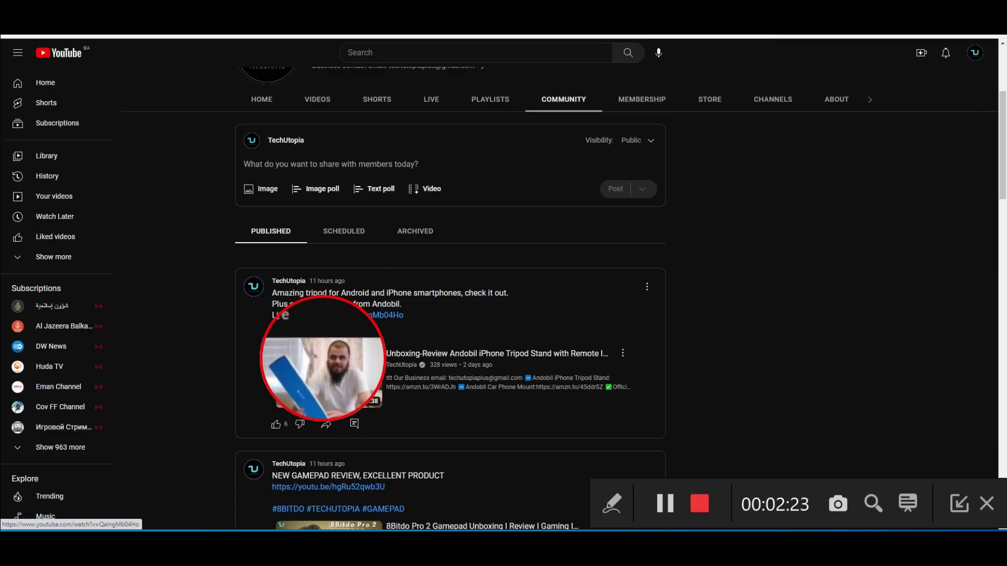
{"action": "scroll", "coordinate": [335, 241], "scroll_direction": "up", "scroll_amount": 2}
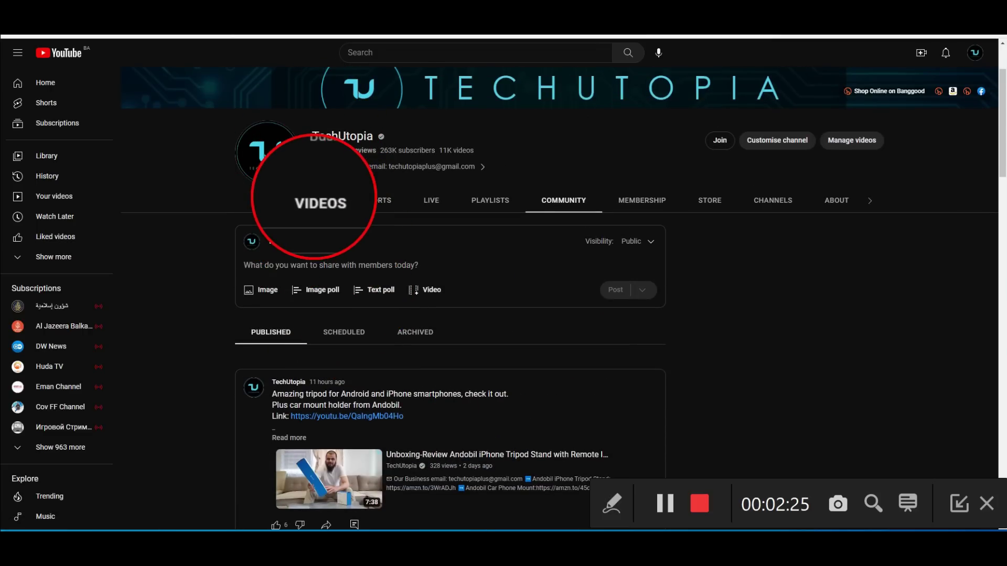
{"action": "left_click", "coordinate": [316, 201]}
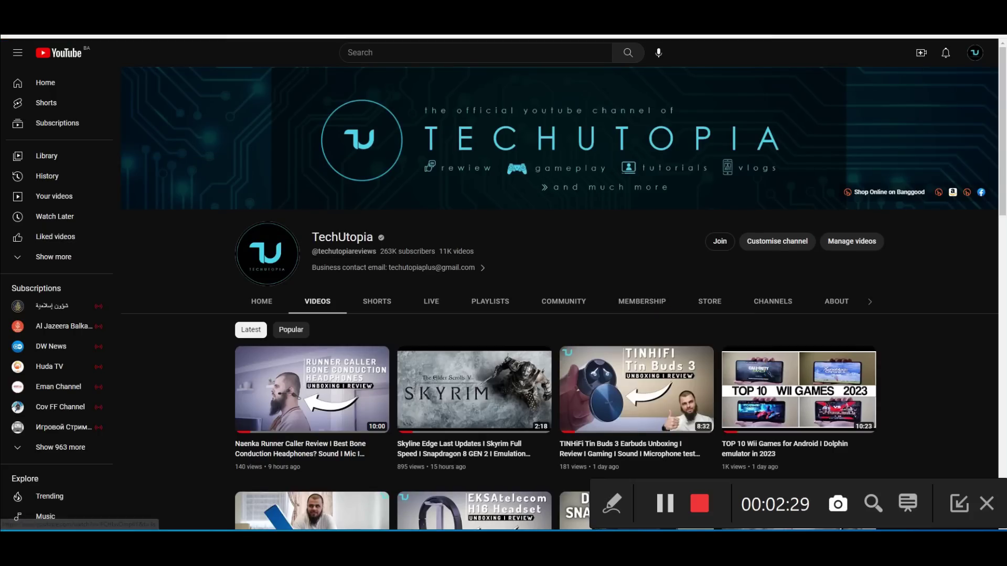
- Pause and resume the recording over the channel's video list, and open the drawing tools
{"action": "scroll", "coordinate": [797, 428], "scroll_direction": "down", "scroll_amount": 10}
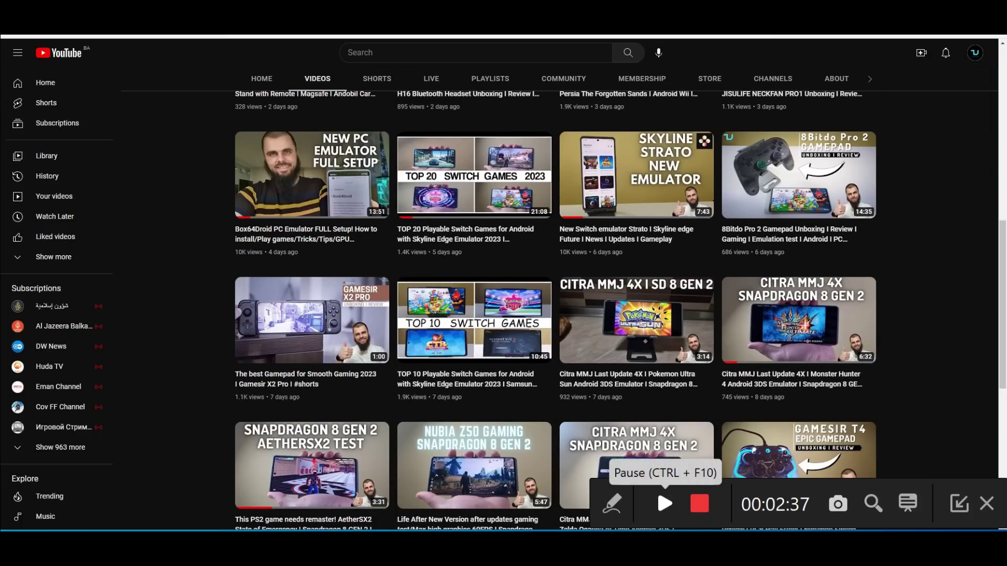
{"action": "left_click", "coordinate": [665, 504]}
{"action": "left_click", "coordinate": [613, 504]}
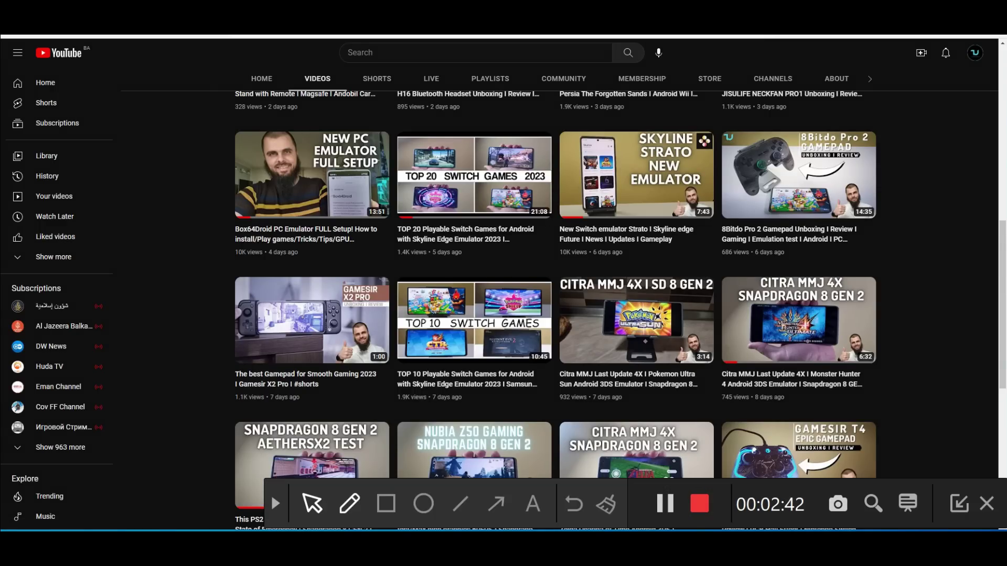
- Draw a red freehand pencil scribble across the video thumbnails and undo it
{"action": "left_click", "coordinate": [349, 503]}
{"action": "mouse_move", "coordinate": [535, 246]}
{"action": "left_mouse_down"}
{"action": "mouse_move", "coordinate": [319, 275]}
{"action": "mouse_move", "coordinate": [383, 298]}
{"action": "mouse_move", "coordinate": [679, 273]}
{"action": "left_mouse_up"}
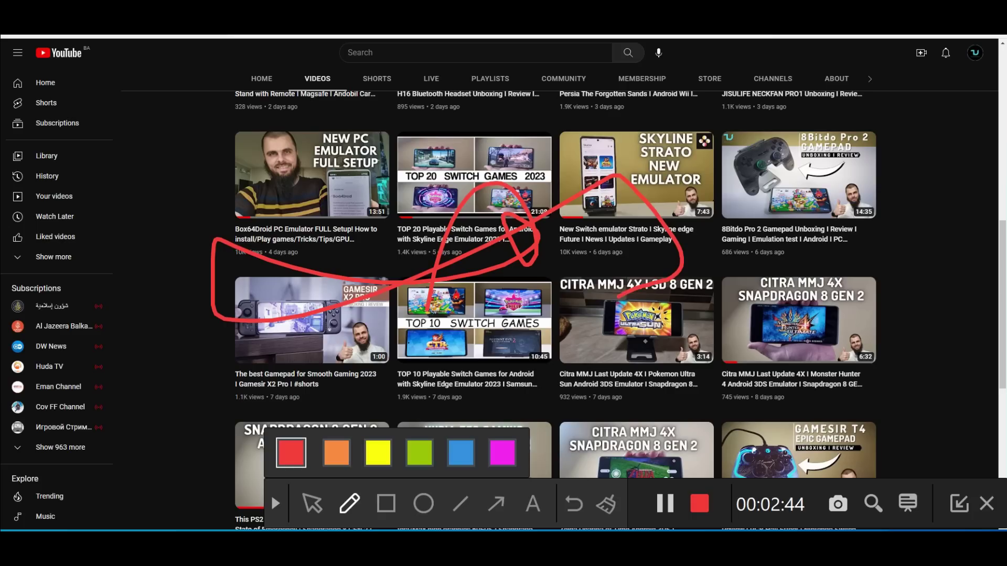
{"action": "left_click", "coordinate": [575, 504]}
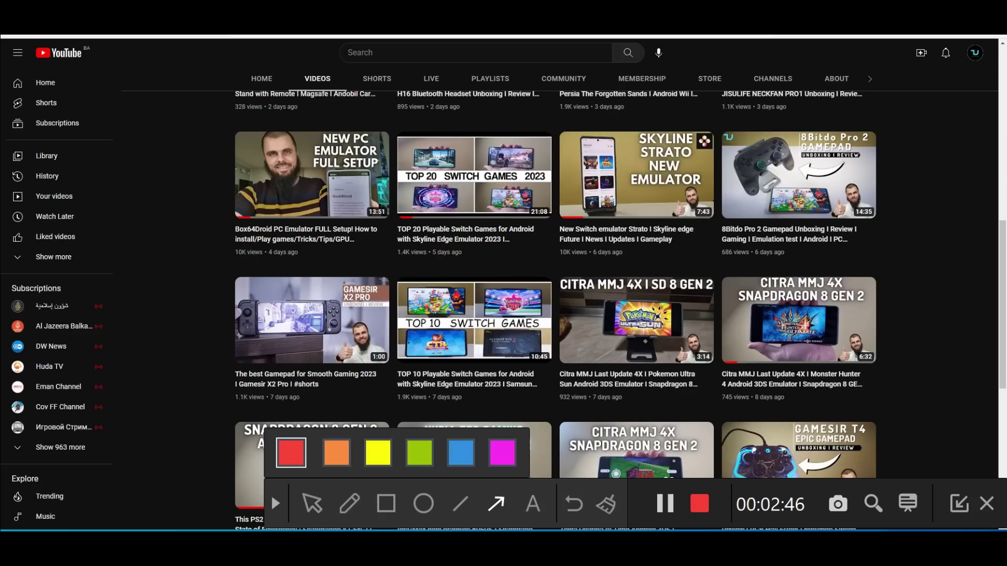
- Draw a red arrow to the New PC Emulator thumbnail and a green arrow to the Top 20 Switch Games video, and undo both
{"action": "left_click_drag", "start_coordinate": [92, 375], "coordinate": [294, 187]}
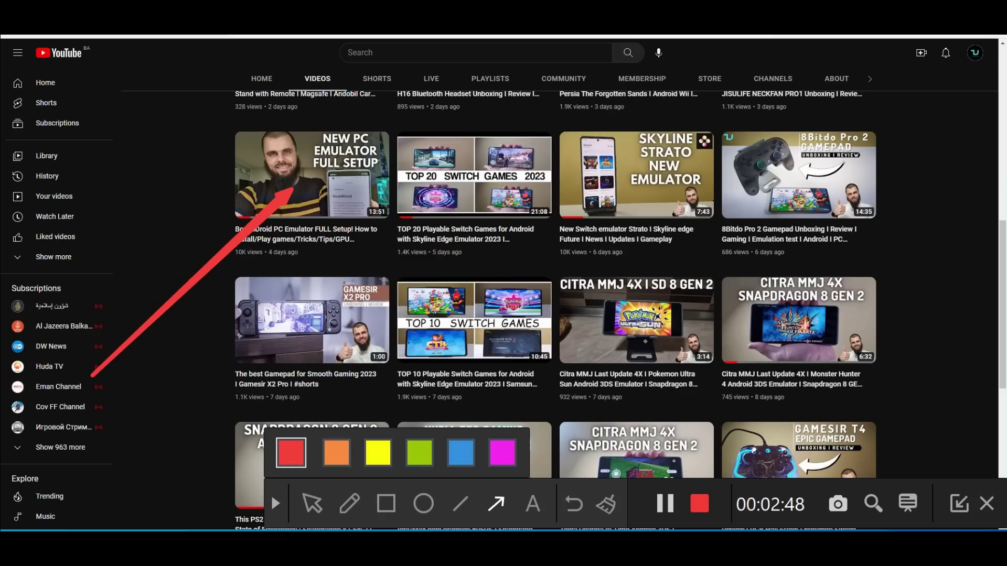
{"action": "left_click_drag", "start_coordinate": [853, 408], "coordinate": [498, 253]}
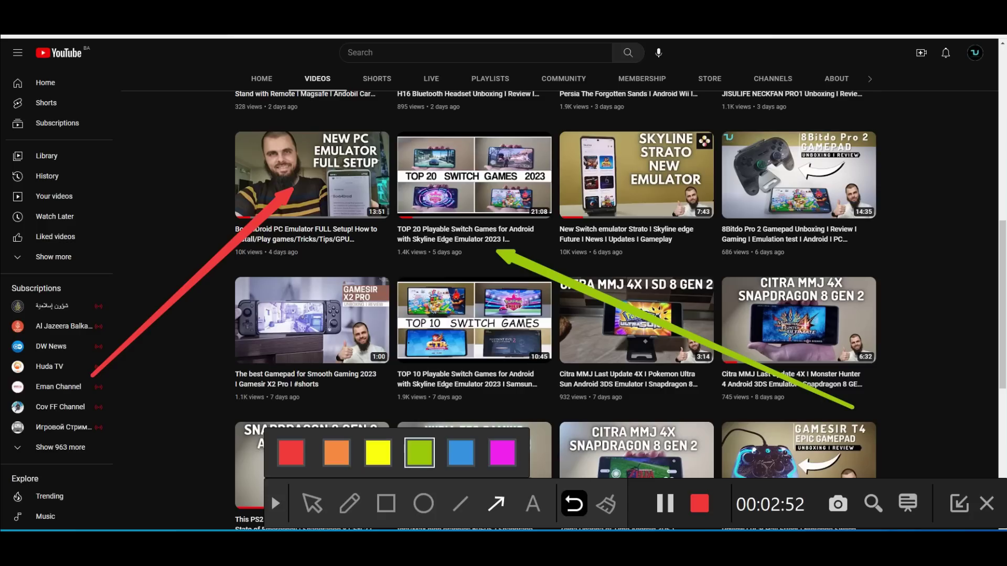
{"action": "left_click", "coordinate": [574, 504]}
{"action": "left_click", "coordinate": [574, 503]}
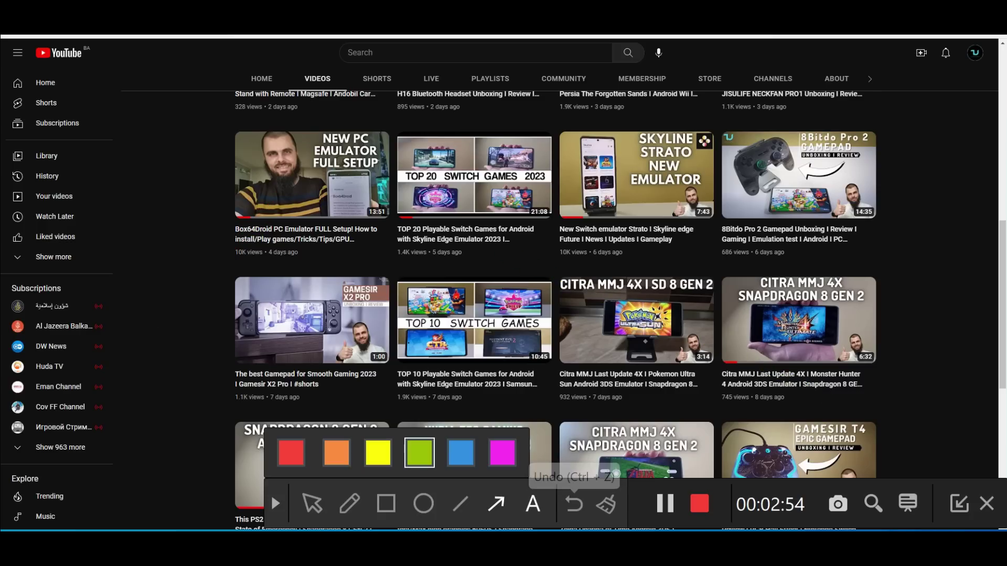
- Add a first name as green text above the Top 10 Switch Games thumbnail and undo it
{"action": "left_click", "coordinate": [532, 503]}
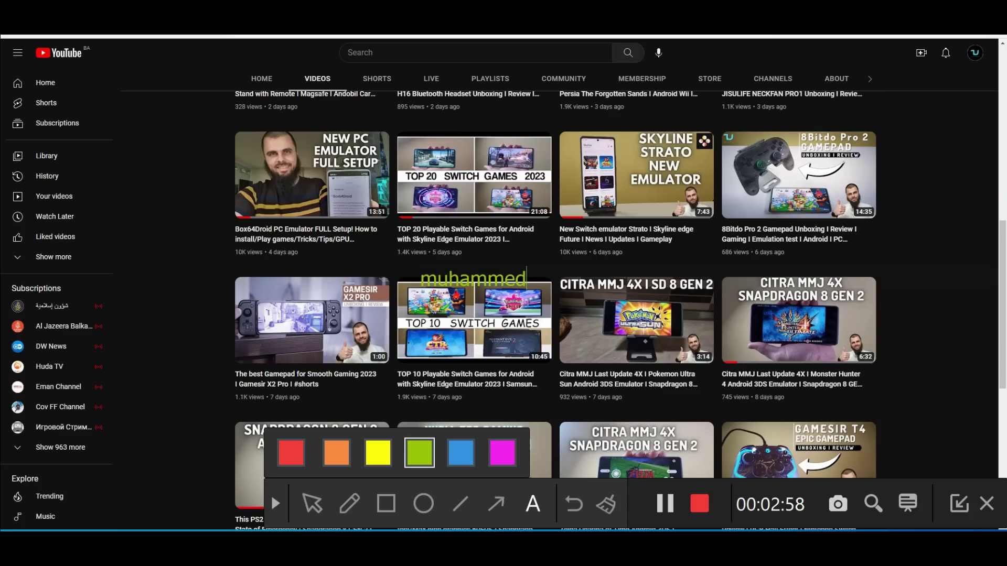
{"action": "left_click", "coordinate": [573, 504]}
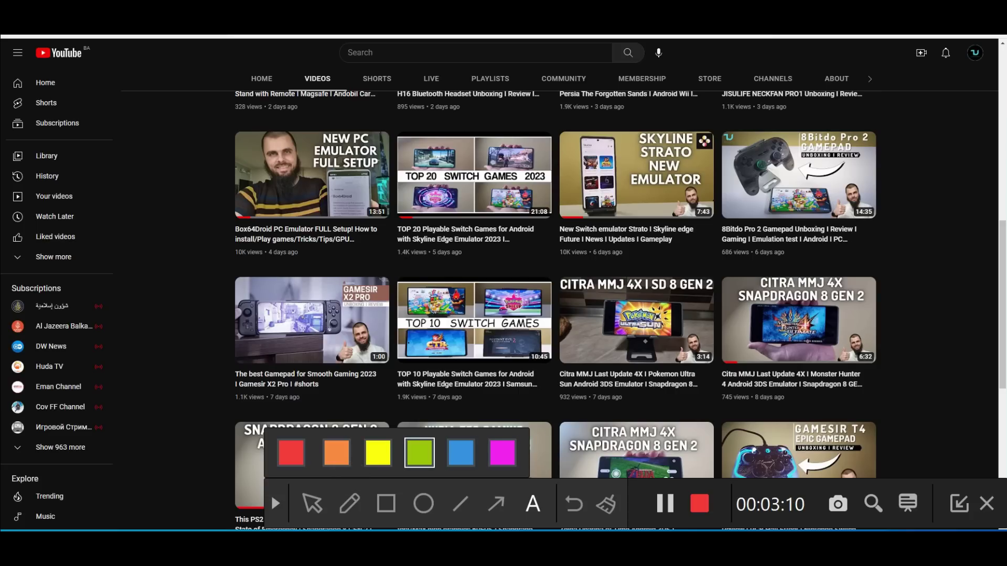
- Browse through the channel's video list between its newest and older uploads while the recording keeps running
{"action": "scroll", "coordinate": [556, 309], "scroll_direction": "down", "scroll_amount": 5}
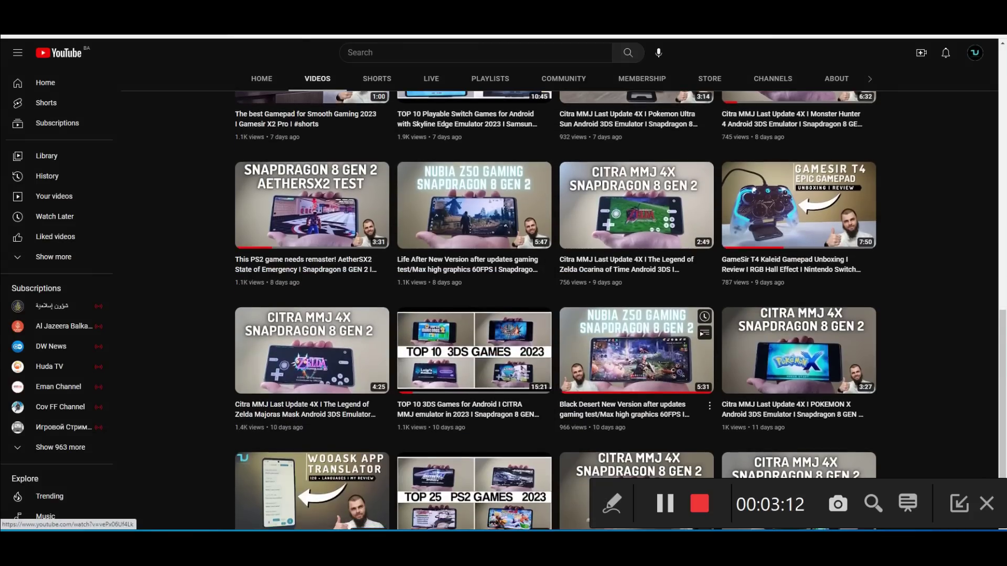
{"action": "scroll", "coordinate": [556, 310], "scroll_direction": "up", "scroll_amount": 10}
{"action": "scroll", "coordinate": [636, 389], "scroll_direction": "down", "scroll_amount": 3}
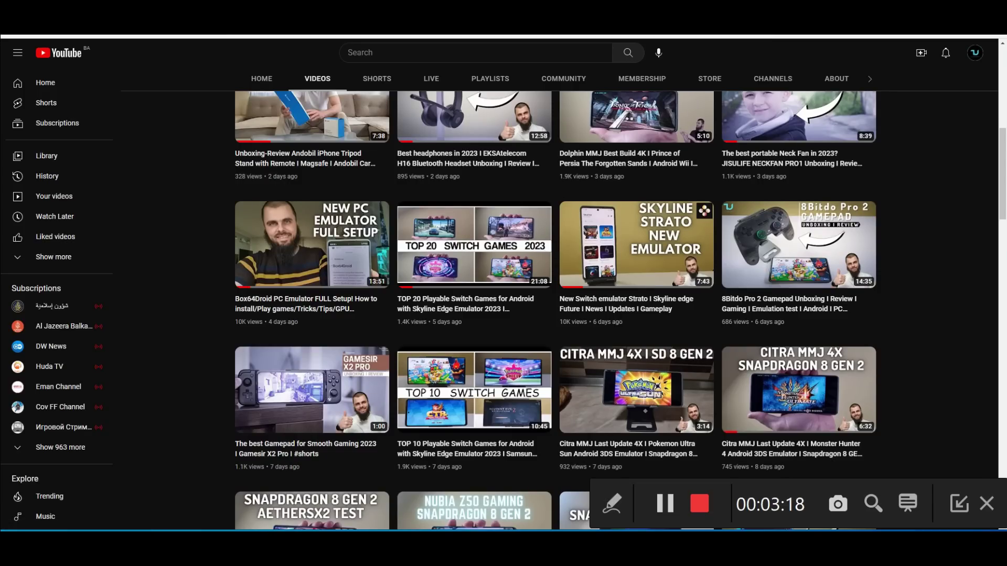
{"action": "scroll", "coordinate": [555, 309], "scroll_direction": "down", "scroll_amount": 3}
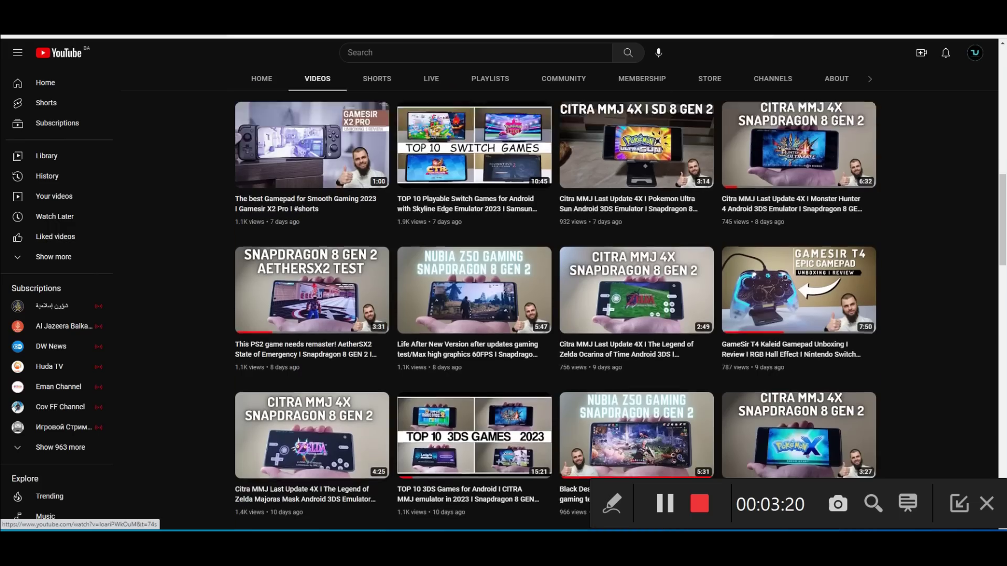
{"action": "scroll", "coordinate": [555, 309], "scroll_direction": "up", "scroll_amount": 10}
{"action": "scroll", "coordinate": [559, 299], "scroll_direction": "down", "scroll_amount": 8}
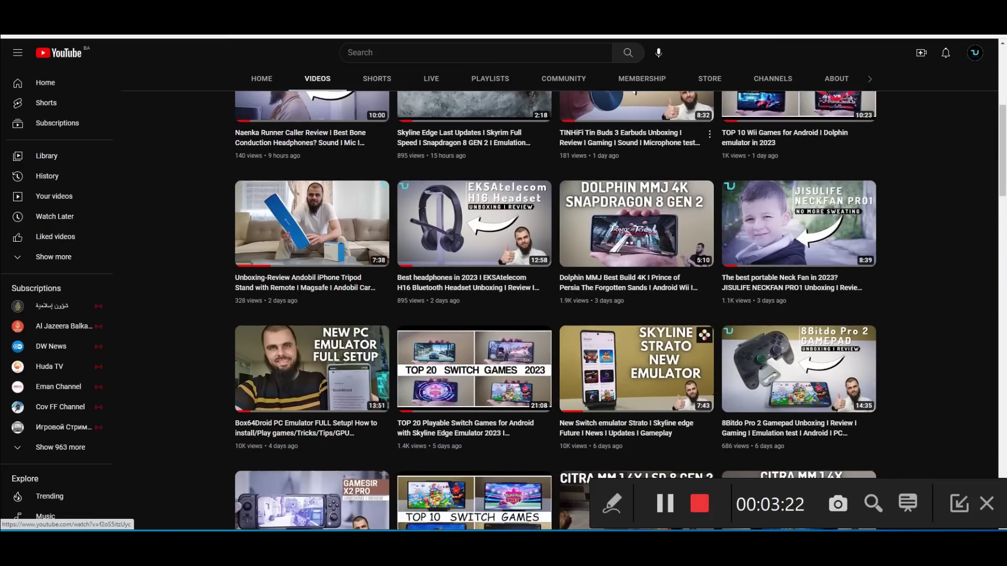
{"action": "scroll", "coordinate": [559, 299], "scroll_direction": "down", "scroll_amount": 3}
{"action": "scroll", "coordinate": [559, 299], "scroll_direction": "up", "scroll_amount": 10}
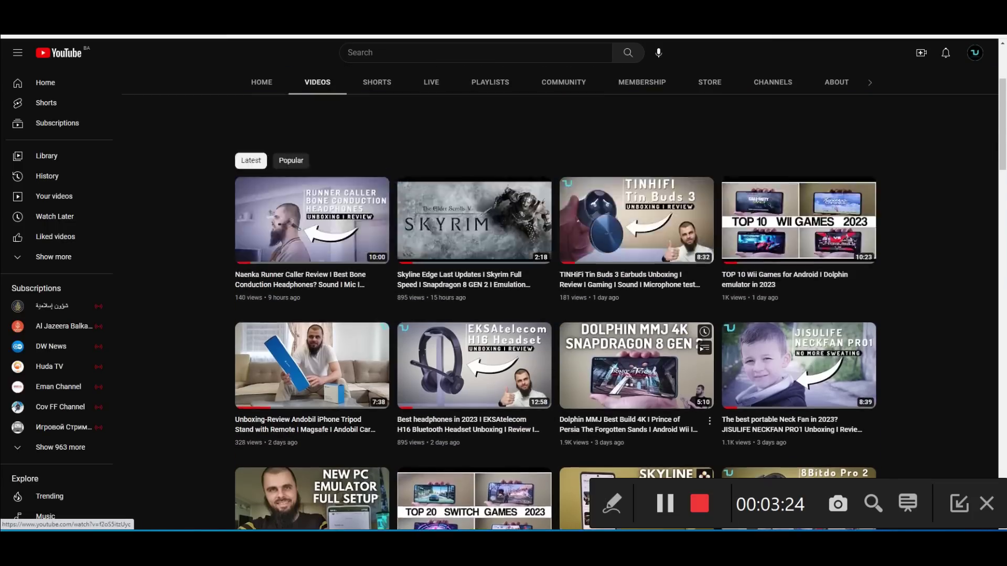
{"action": "scroll", "coordinate": [559, 299], "scroll_direction": "down", "scroll_amount": 3}
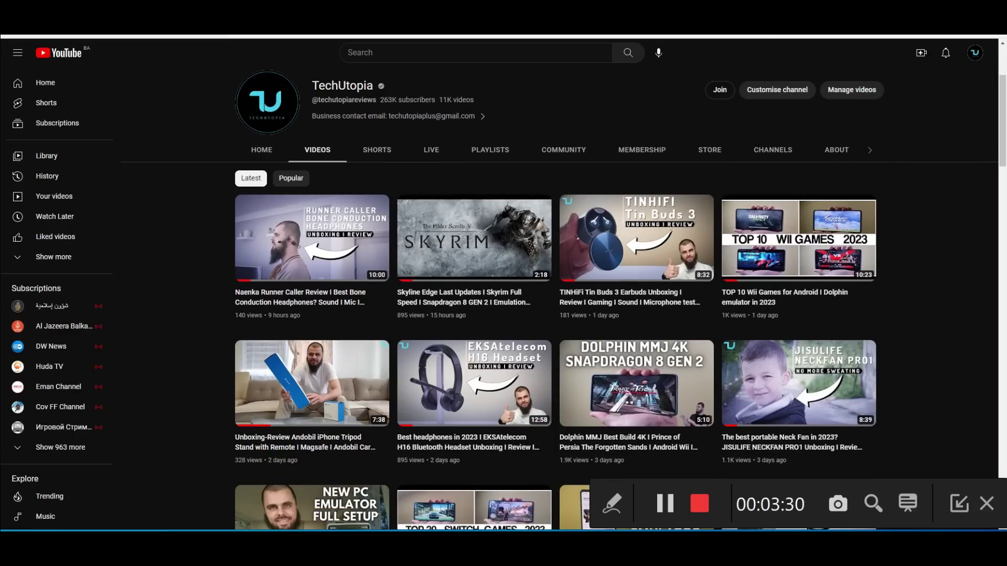
{"action": "scroll", "coordinate": [559, 299], "scroll_direction": "down", "scroll_amount": 5}
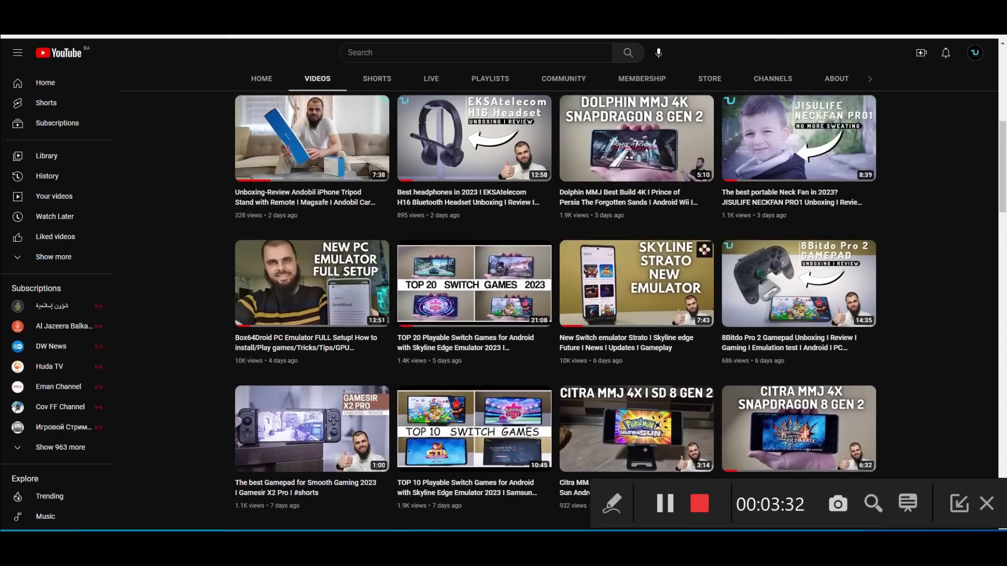